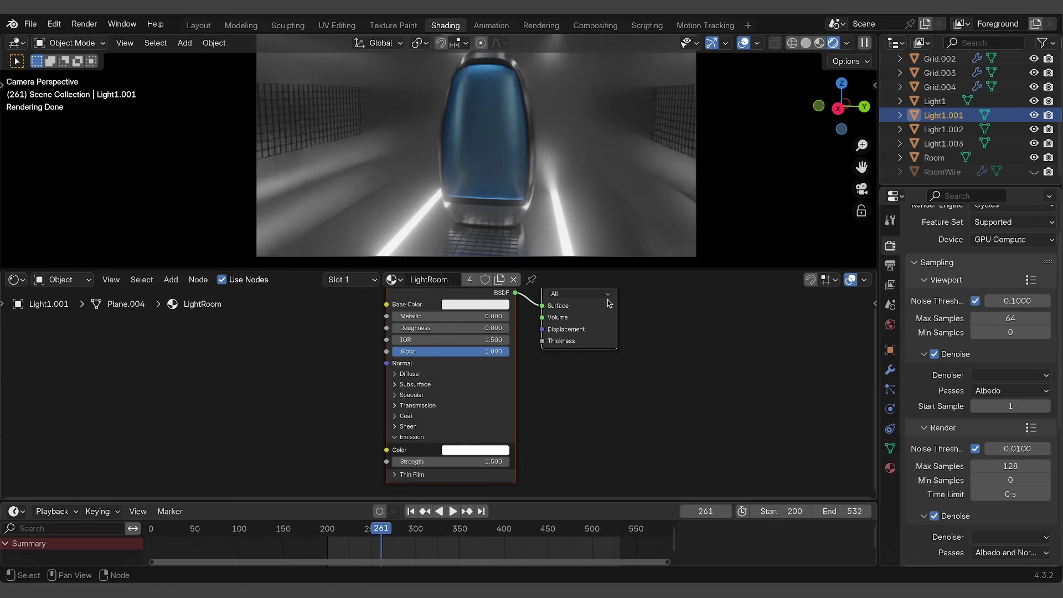
- Set the room light panel's Emission Strength to 0
{"action": "left_click_drag", "start_coordinate": [609, 272], "coordinate": [600, 325]}
{"action": "key", "text": "Return"}
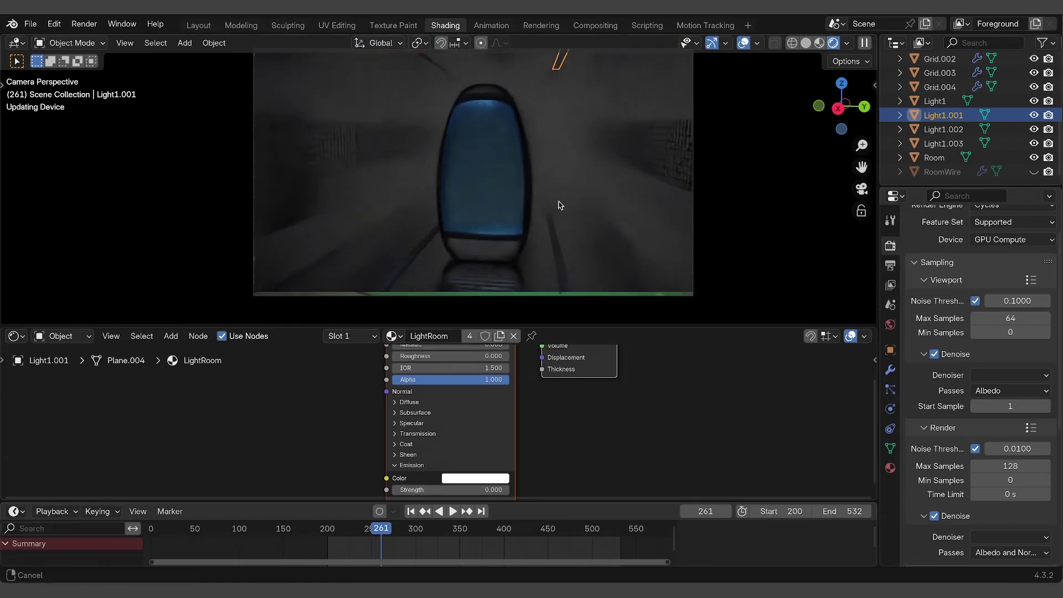
{"action": "double_click", "coordinate": [464, 490]}
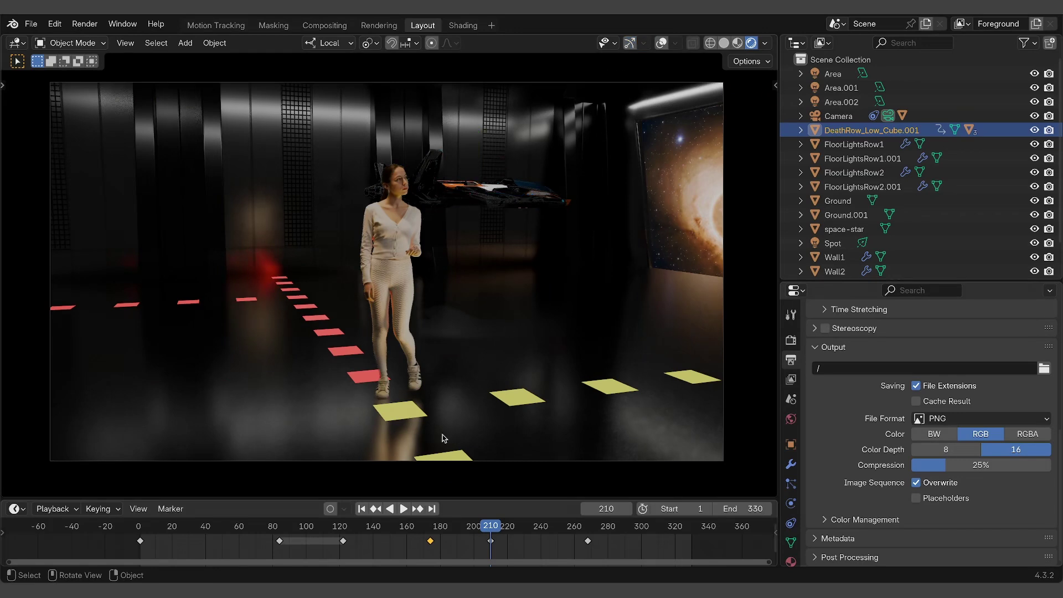
- Play back the hangar tracking scene, orbit around it and inspect the Track.005 marker
{"action": "key", "text": "space"}
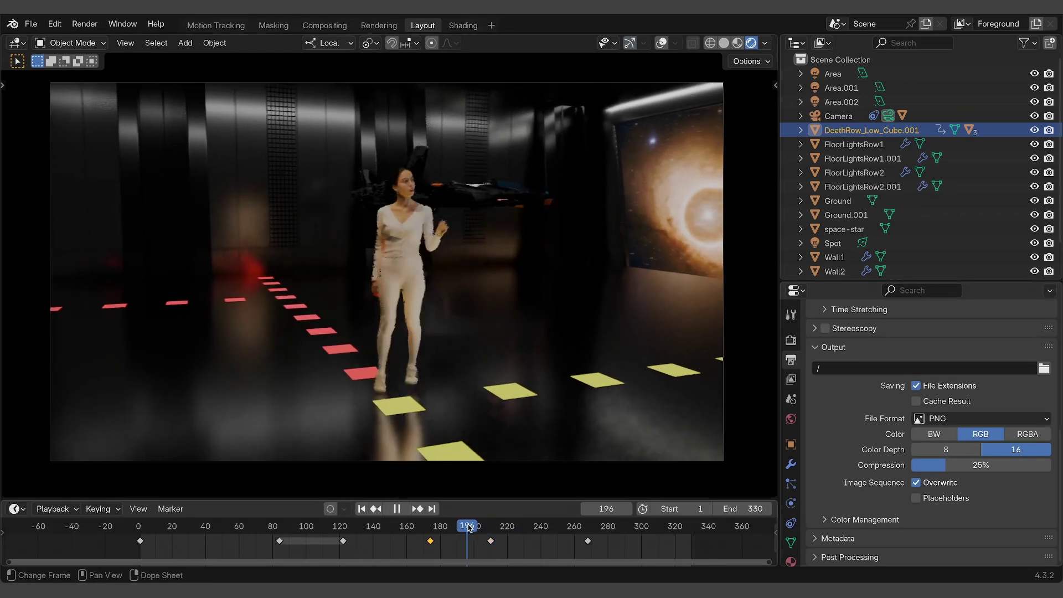
{"action": "left_click", "coordinate": [410, 526]}
{"action": "key", "text": "space"}
{"action": "mouse_move", "coordinate": [543, 173]}
{"action": "middle_mouse_down"}
{"action": "mouse_move", "coordinate": [497, 195]}
{"action": "mouse_move", "coordinate": [499, 162]}
{"action": "mouse_move", "coordinate": [423, 176]}
{"action": "mouse_move", "coordinate": [410, 233]}
{"action": "mouse_move", "coordinate": [496, 232]}
{"action": "mouse_move", "coordinate": [466, 247]}
{"action": "middle_mouse_up"}
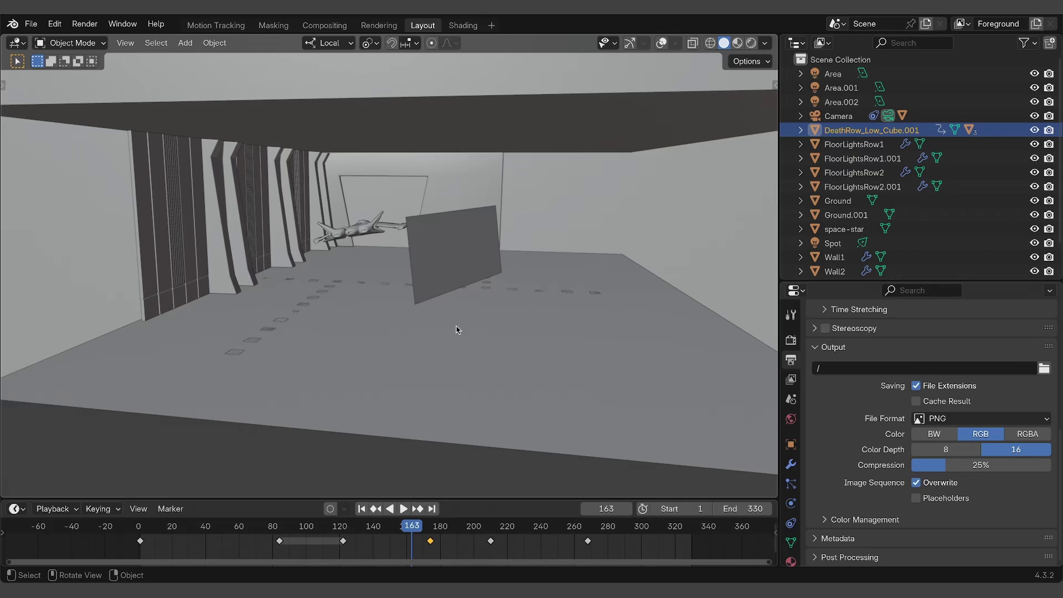
{"action": "middle_click_drag", "start_coordinate": [456, 330], "coordinate": [476, 308]}
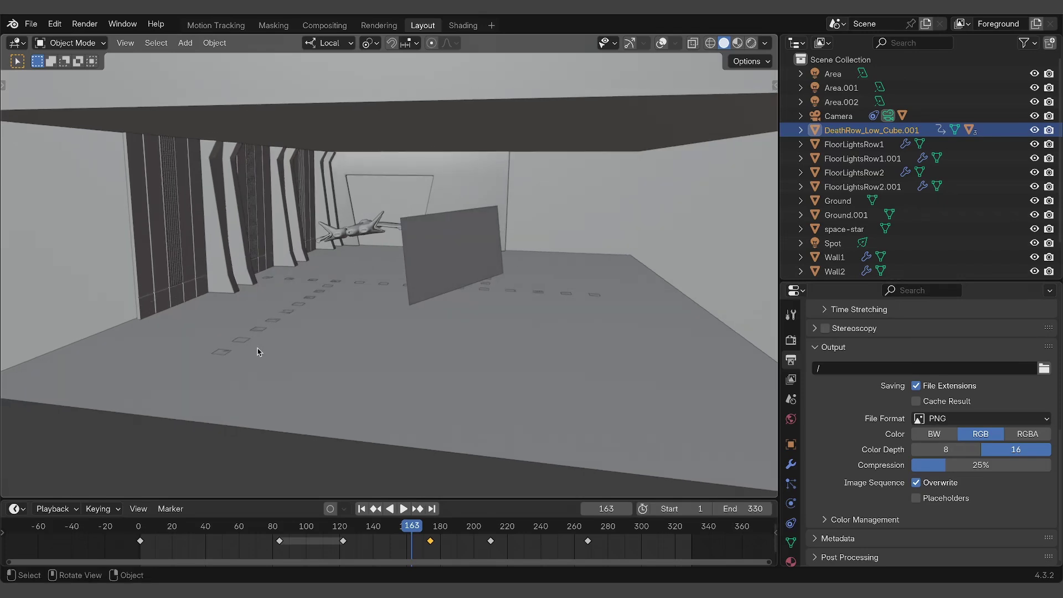
{"action": "middle_click_drag", "start_coordinate": [531, 243], "coordinate": [693, 233]}
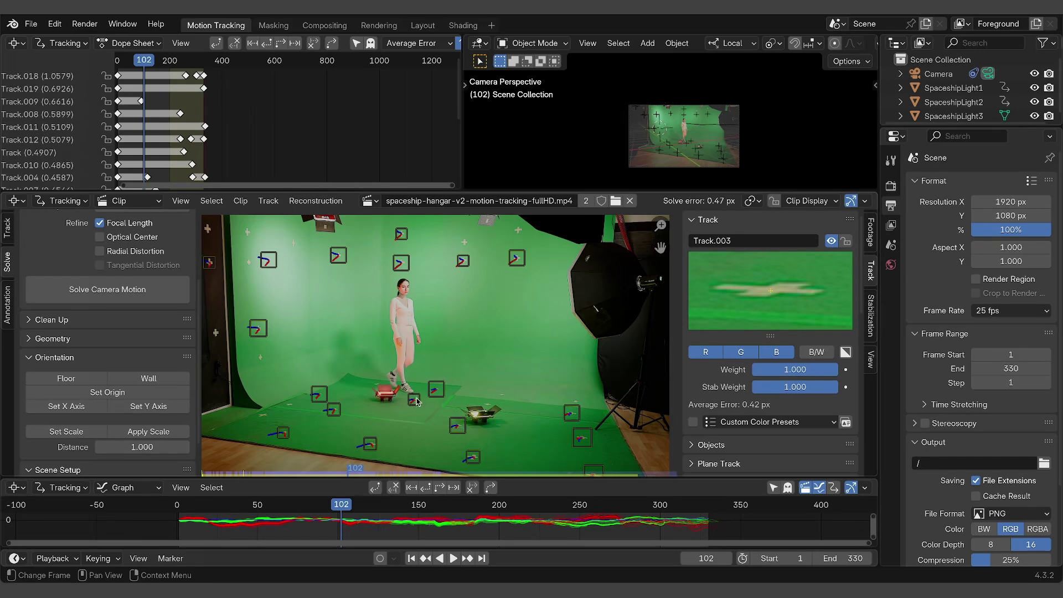
{"action": "left_click", "coordinate": [458, 426]}
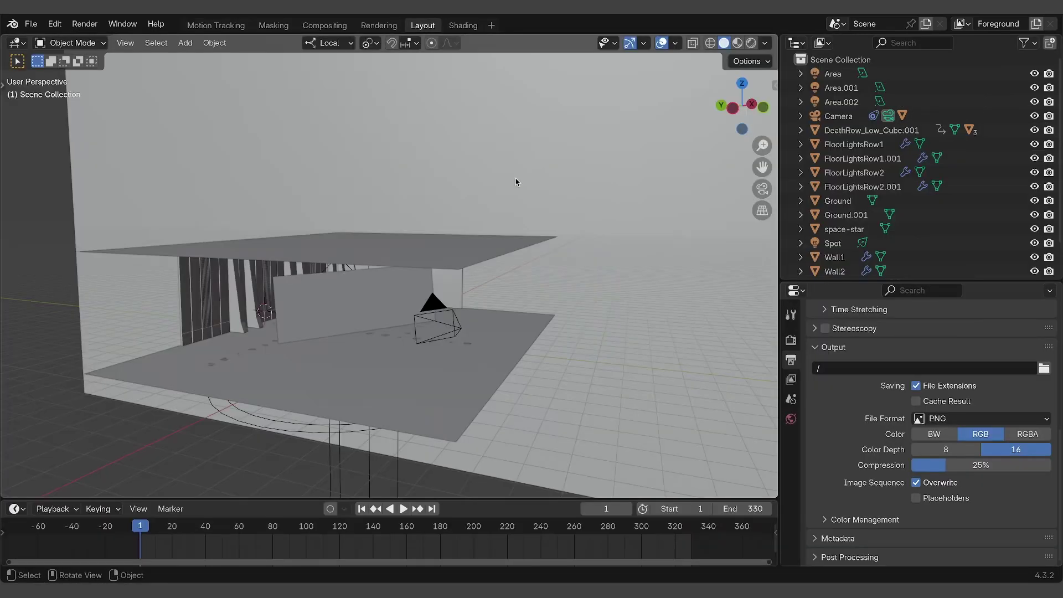
- Orbit around the hangar scene, then return to the camera view
{"action": "middle_click_drag", "start_coordinate": [542, 162], "coordinate": [484, 197]}
{"action": "scroll", "coordinate": [227, 294], "scroll_direction": "up", "scroll_amount": 5}
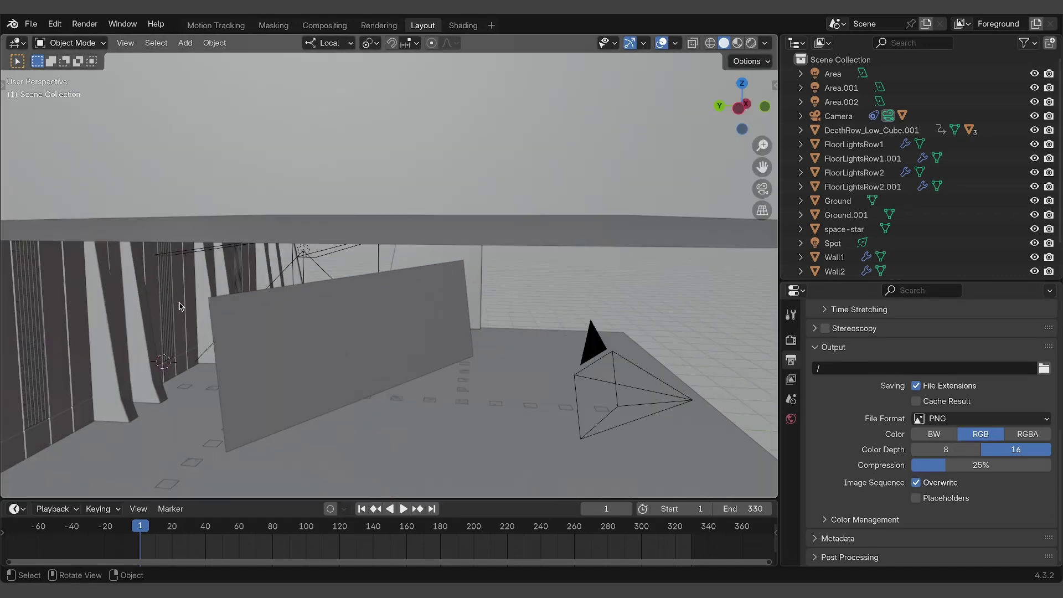
{"action": "scroll", "coordinate": [227, 294], "scroll_direction": "down", "scroll_amount": 5}
{"action": "middle_click_drag", "start_coordinate": [227, 291], "coordinate": [391, 278]}
{"action": "key", "text": "KP_0"}
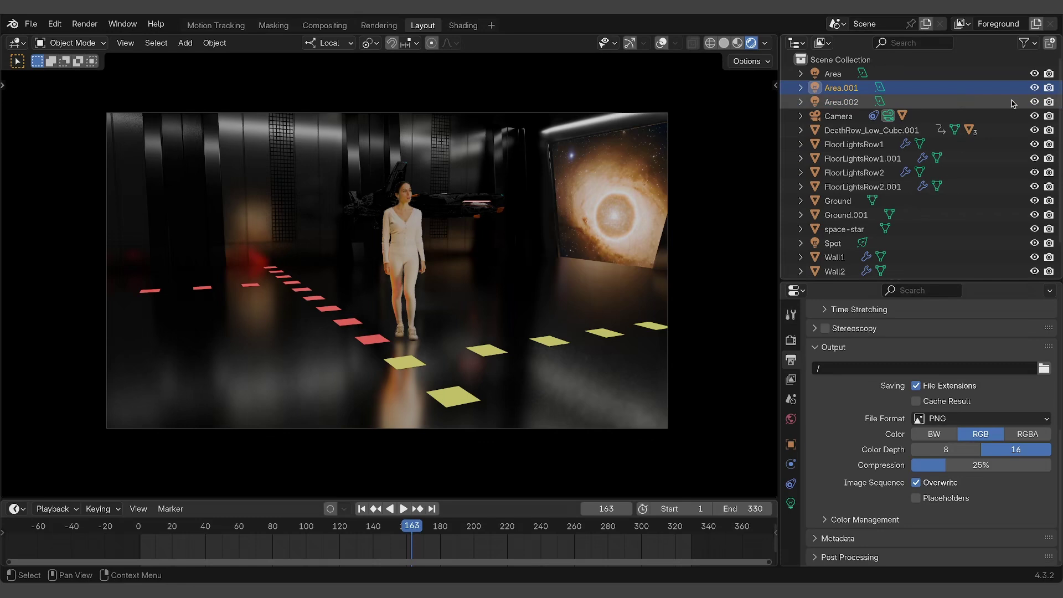
- Hide and re-show Area.001 and Area.002, then hide all four FloorLightsRow objects
{"action": "left_click", "coordinate": [1035, 88]}
{"action": "left_click", "coordinate": [1035, 102]}
{"action": "left_click", "coordinate": [1035, 87]}
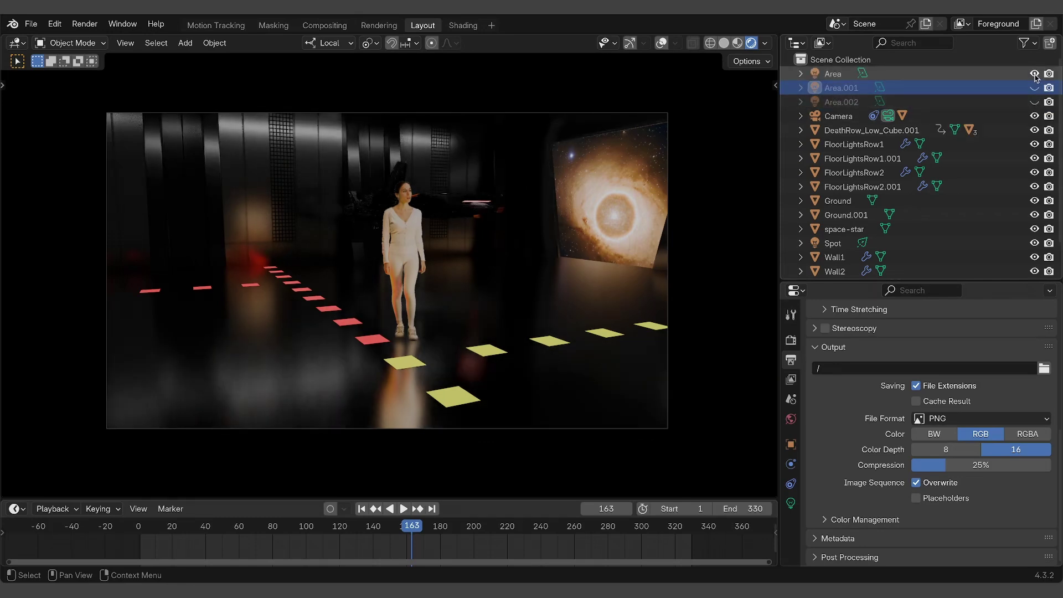
{"action": "left_click", "coordinate": [1035, 101]}
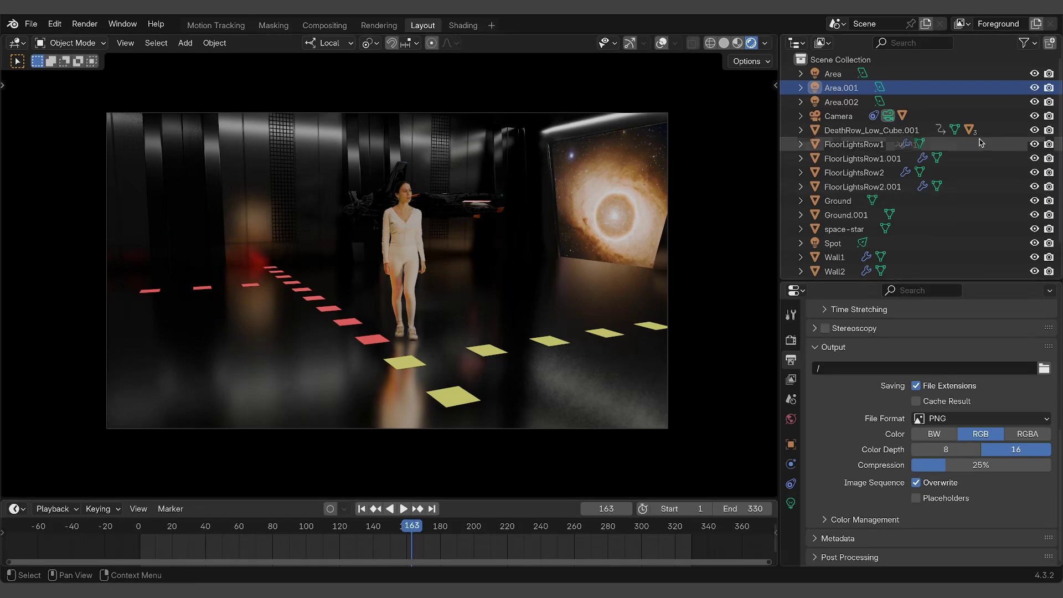
{"action": "left_click_drag", "start_coordinate": [1035, 144], "coordinate": [1035, 186]}
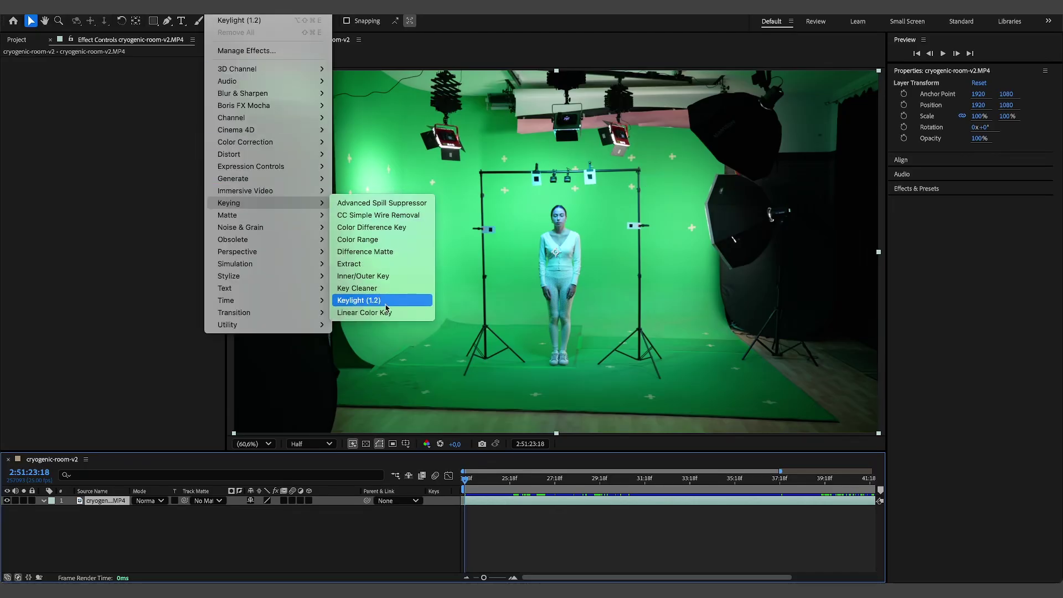
- Apply Keylight to the footage layer and sample the green screen as Screen Colour
{"action": "left_click", "coordinate": [386, 304]}
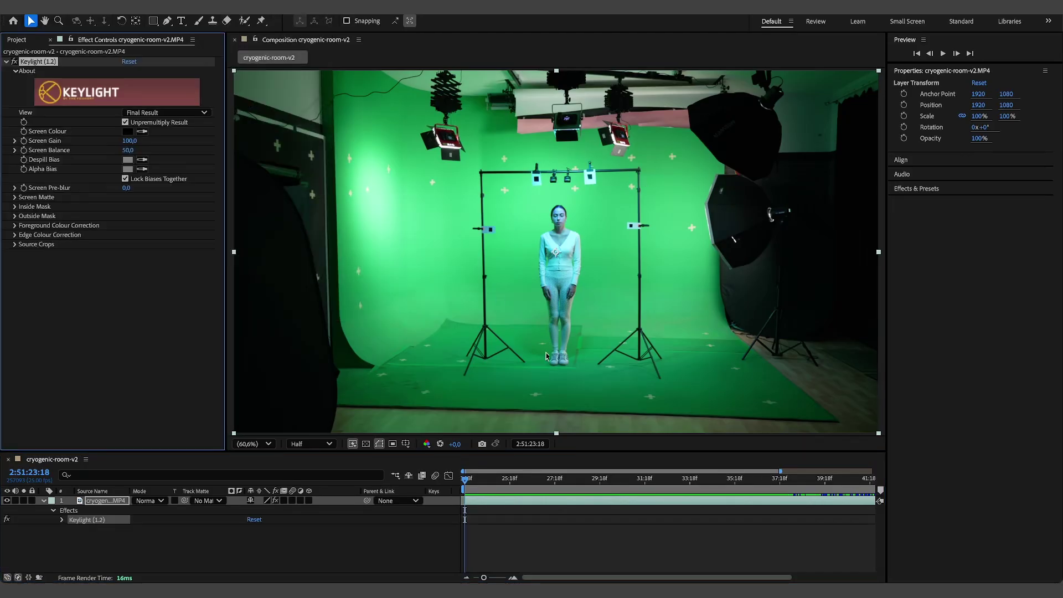
{"action": "left_click", "coordinate": [530, 252]}
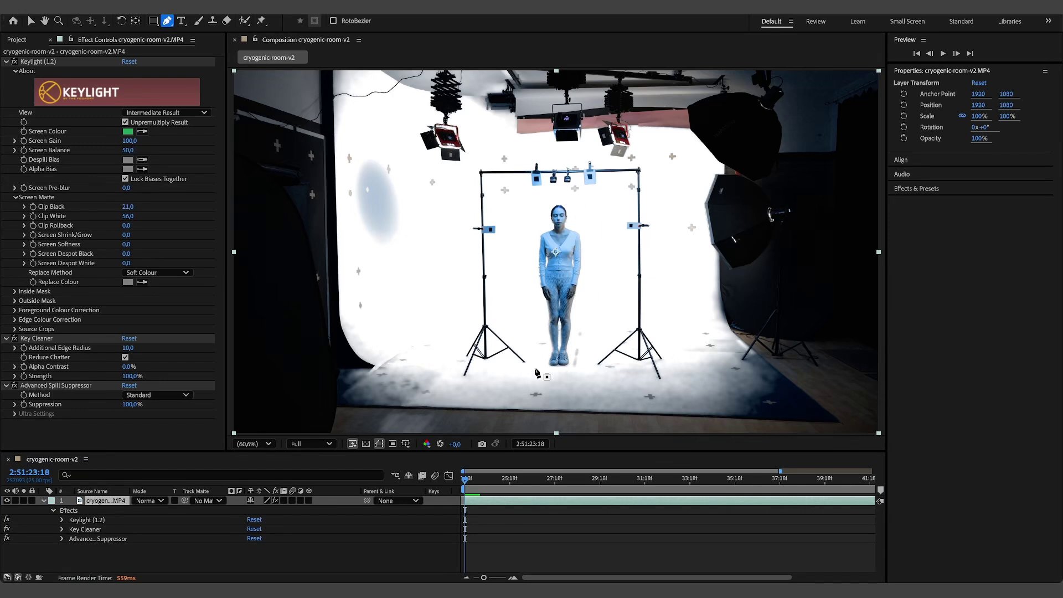
{"action": "scroll", "coordinate": [596, 166], "scroll_direction": "up", "scroll_amount": 4}
- Draw a curved Pen-tool mask outline around the actress
{"action": "left_click_drag", "start_coordinate": [563, 167], "coordinate": [596, 166]}
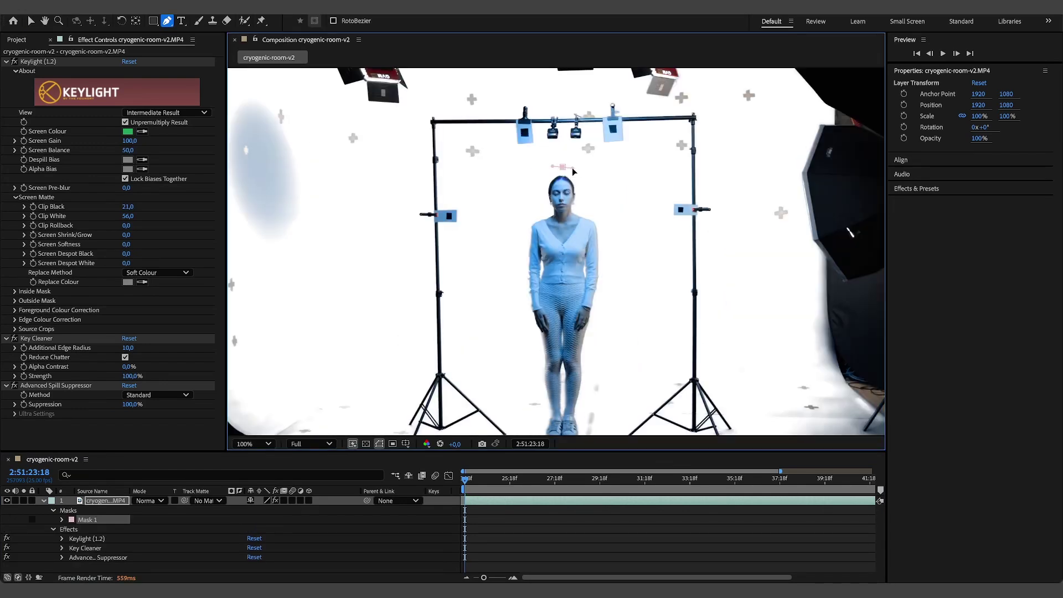
{"action": "left_click_drag", "start_coordinate": [609, 219], "coordinate": [614, 245]}
{"action": "scroll", "coordinate": [613, 244], "scroll_direction": "down", "scroll_amount": 3}
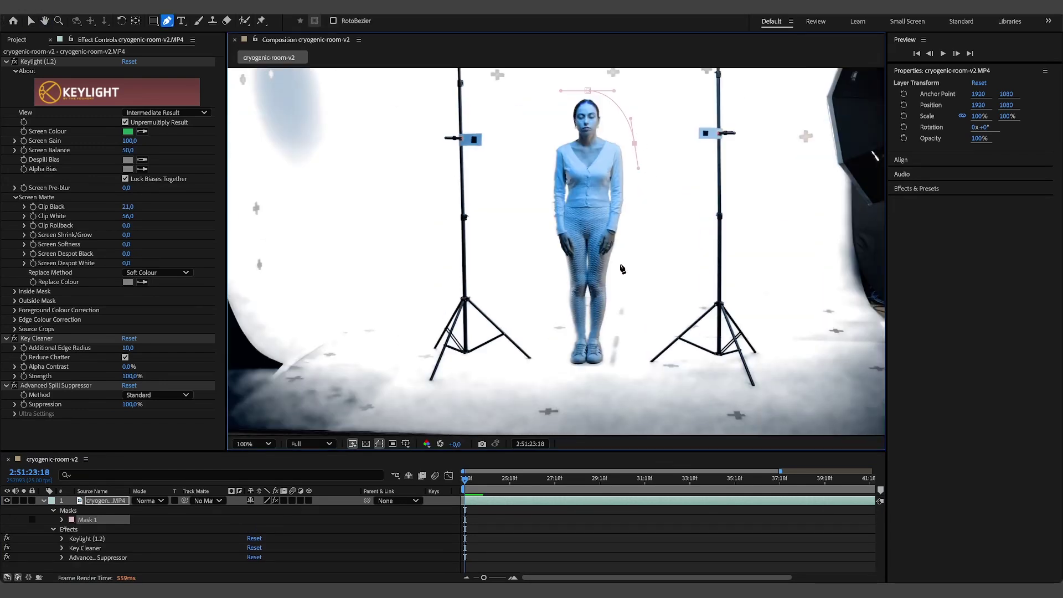
{"action": "scroll", "coordinate": [708, 242], "scroll_direction": "down", "scroll_amount": 5}
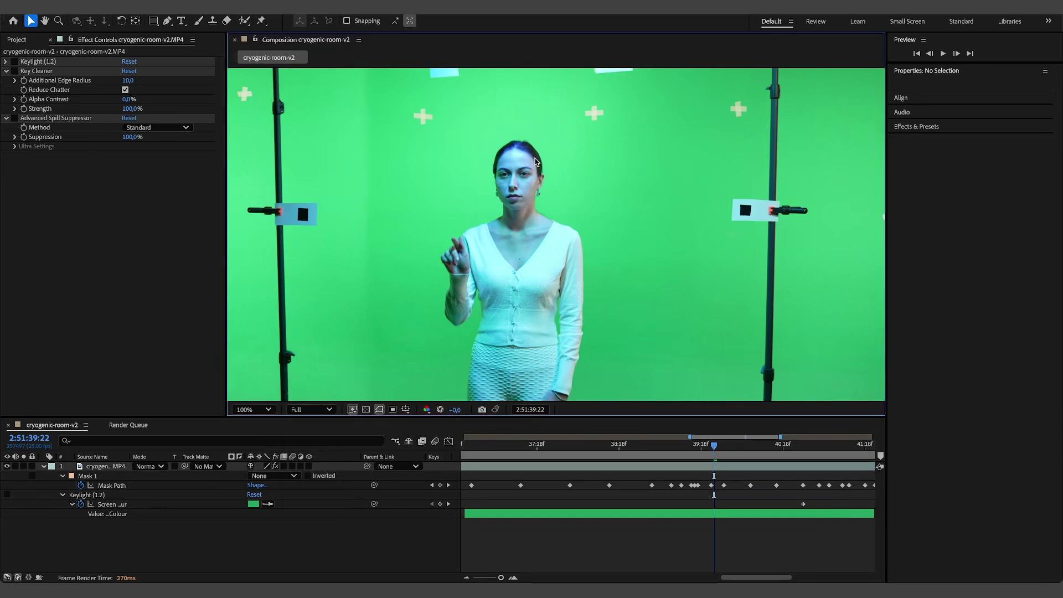
- Turn on the Advanced Spill Suppressor fx switch so the green backdrop turns blue-grey
{"action": "key", "text": "h"}
{"action": "scroll", "coordinate": [565, 238], "scroll_direction": "down", "scroll_amount": 2}
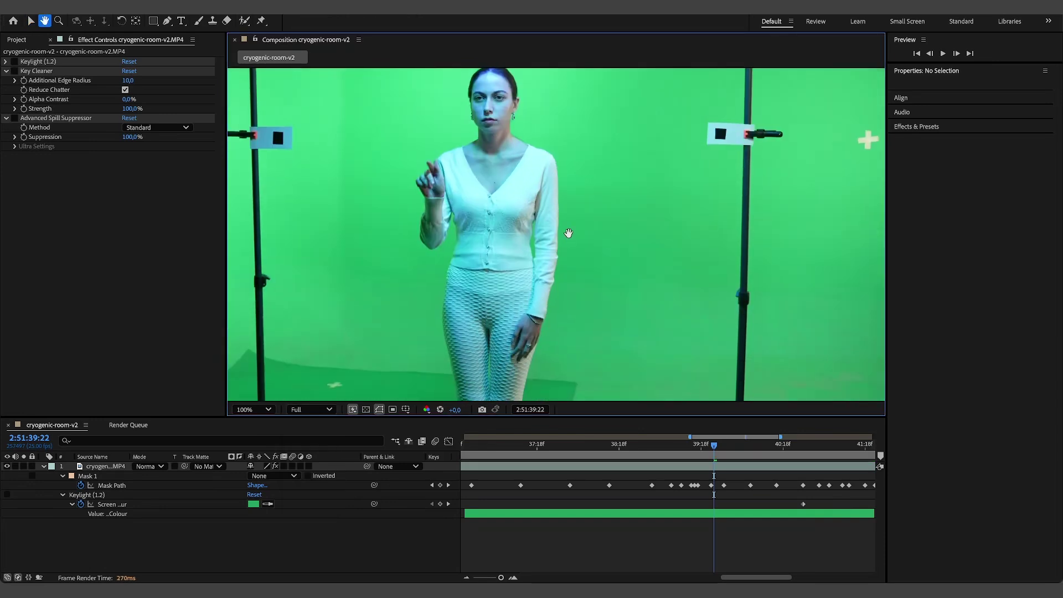
{"action": "scroll", "coordinate": [591, 218], "scroll_direction": "up", "scroll_amount": 2}
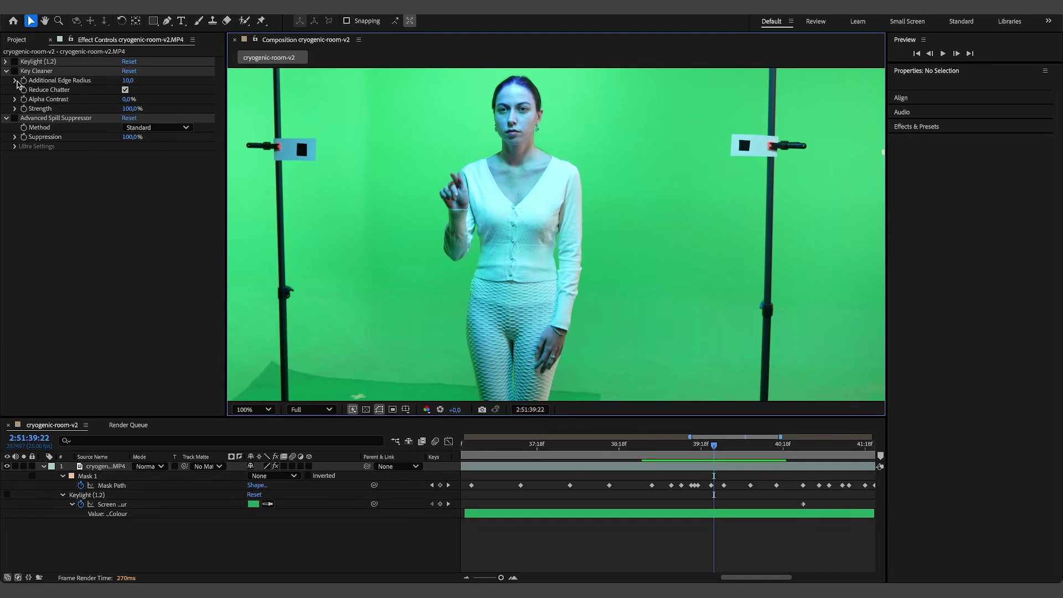
{"action": "left_click", "coordinate": [14, 118]}
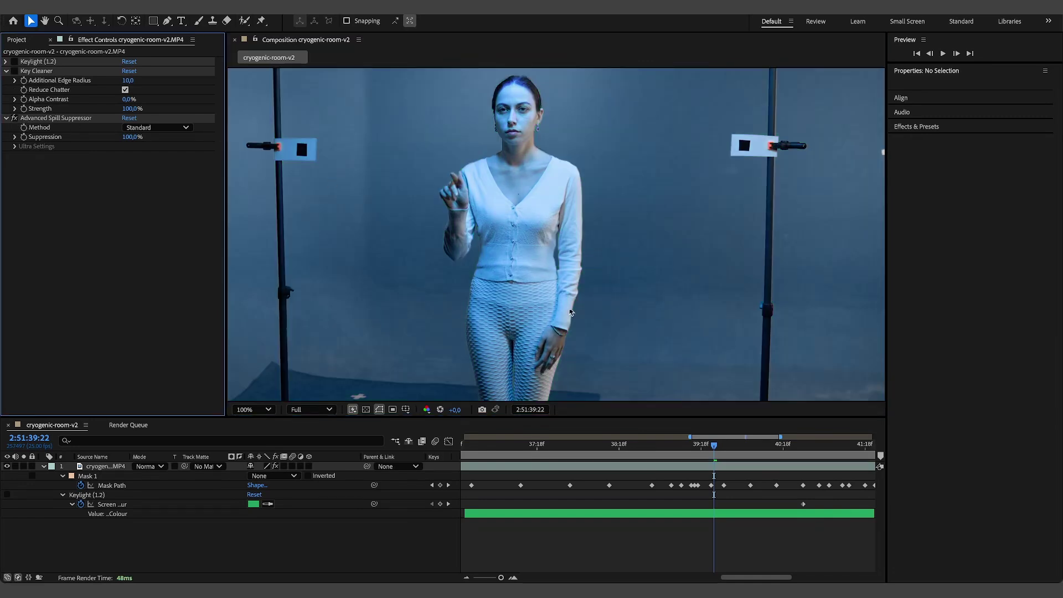
{"action": "scroll", "coordinate": [562, 203], "scroll_direction": "down", "scroll_amount": 2}
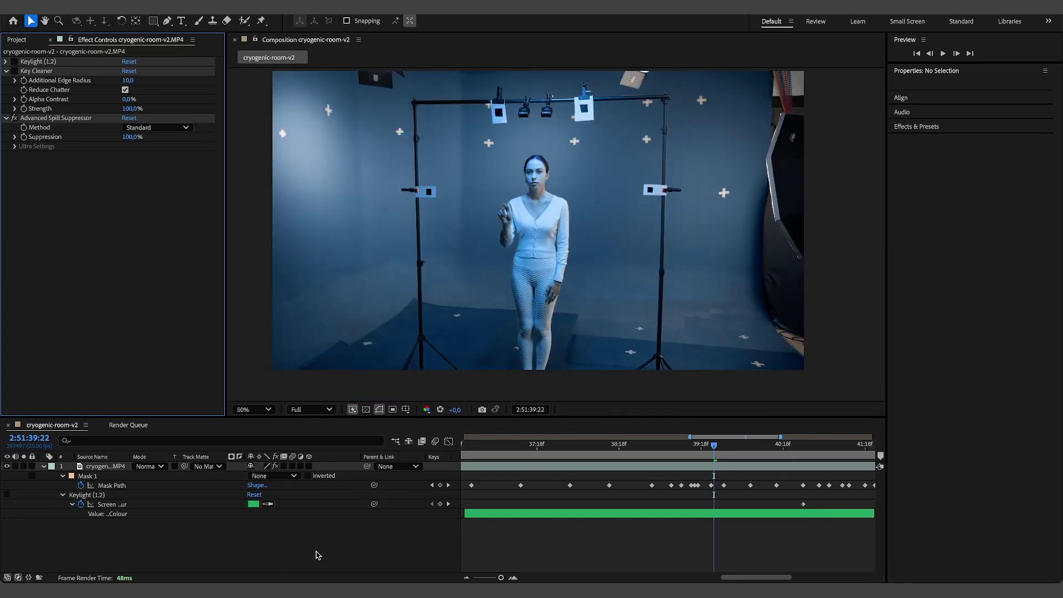
{"action": "left_click", "coordinate": [292, 550]}
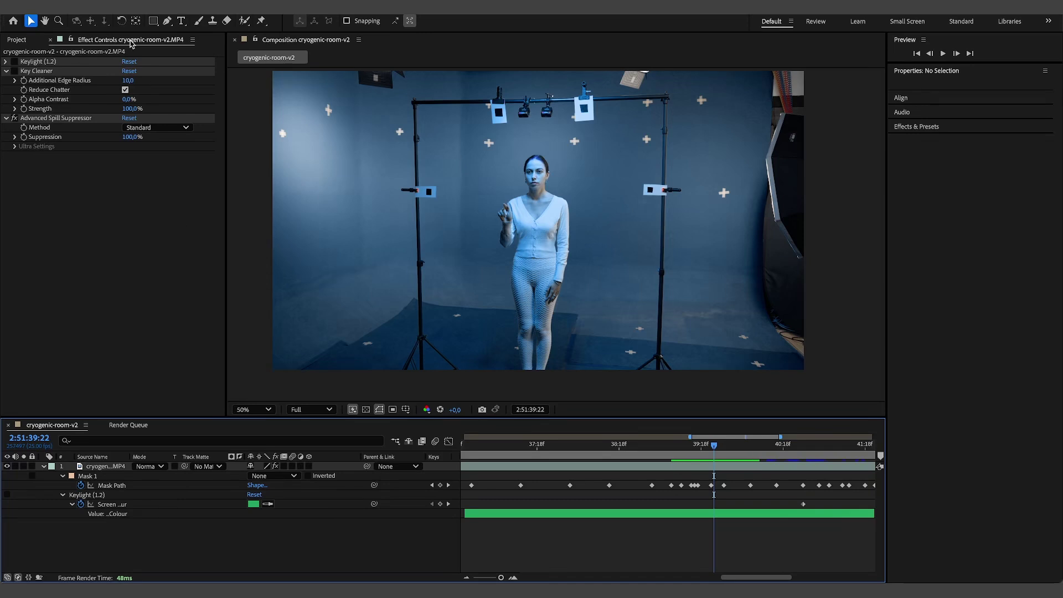
- Open the File menu to start a new General Blender file
{"action": "left_click", "coordinate": [142, 6]}
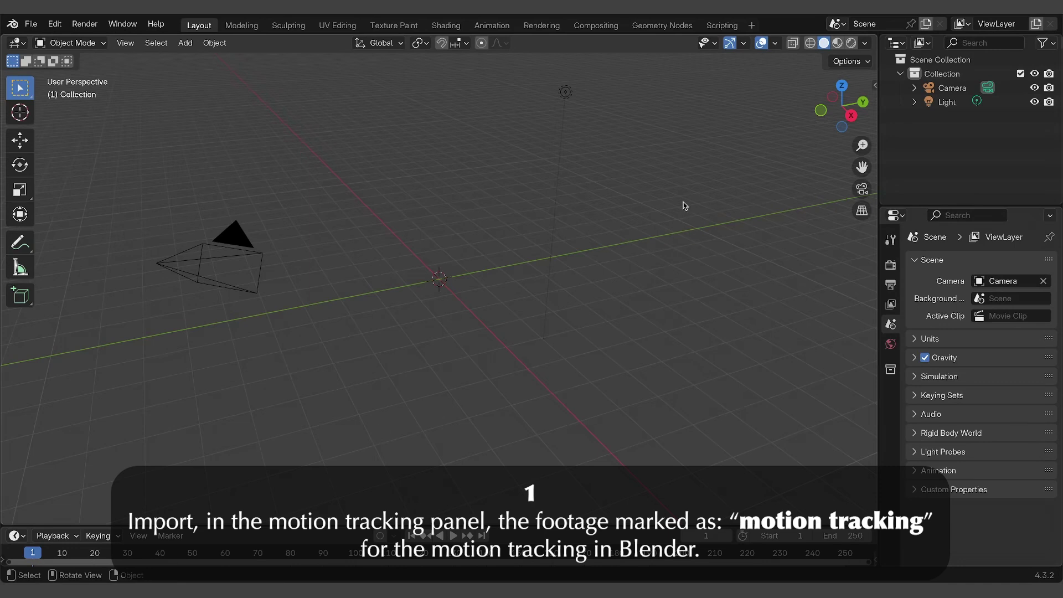
- Add a Motion Tracking workspace from the VFX workspace options
{"action": "left_click", "coordinate": [752, 25]}
{"action": "left_click", "coordinate": [751, 25]}
{"action": "mouse_move", "coordinate": [762, 90]}
{"action": "left_click", "coordinate": [822, 119]}
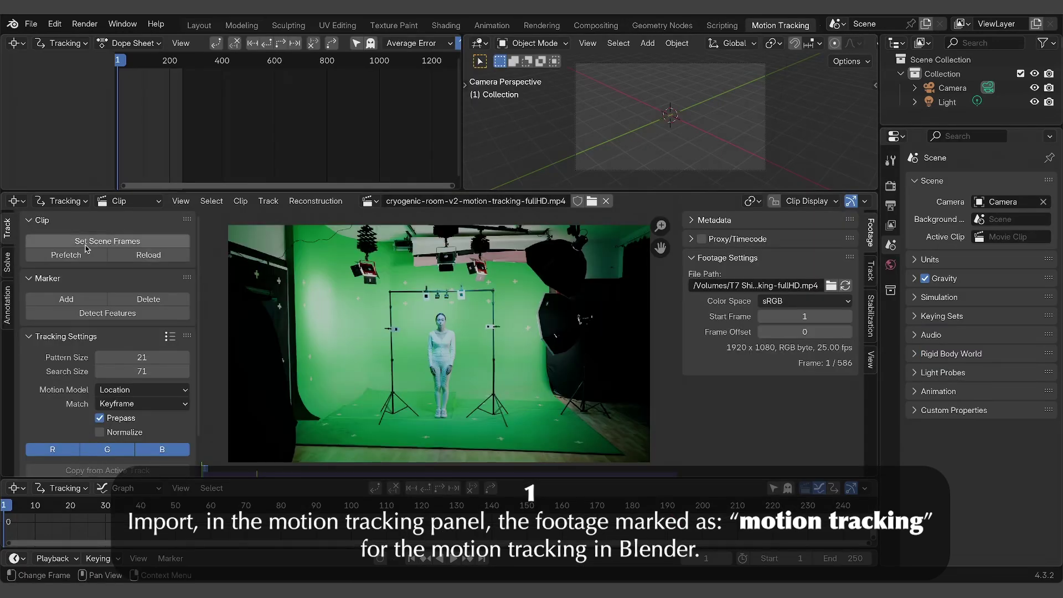
- Match the scene frame range to the clip and place a tracking marker on a backdrop cross
{"action": "left_click", "coordinate": [110, 249]}
{"action": "scroll", "coordinate": [696, 509], "scroll_direction": "down", "scroll_amount": 5}
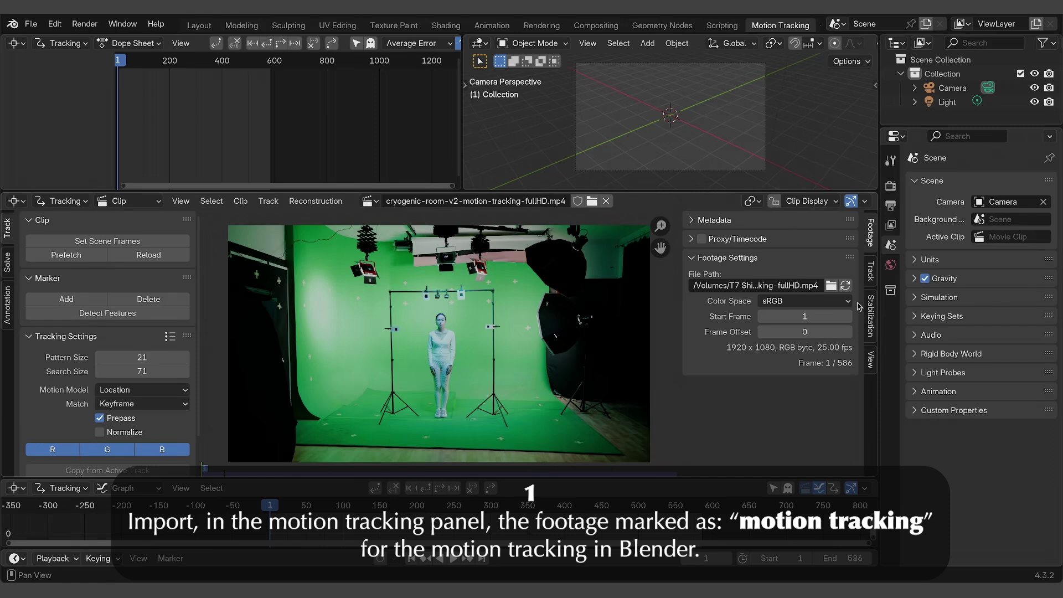
{"action": "left_click", "coordinate": [871, 272]}
{"action": "scroll", "coordinate": [437, 344], "scroll_direction": "up", "scroll_amount": 4}
{"action": "left_click", "coordinate": [391, 331], "text": "ctrl"}
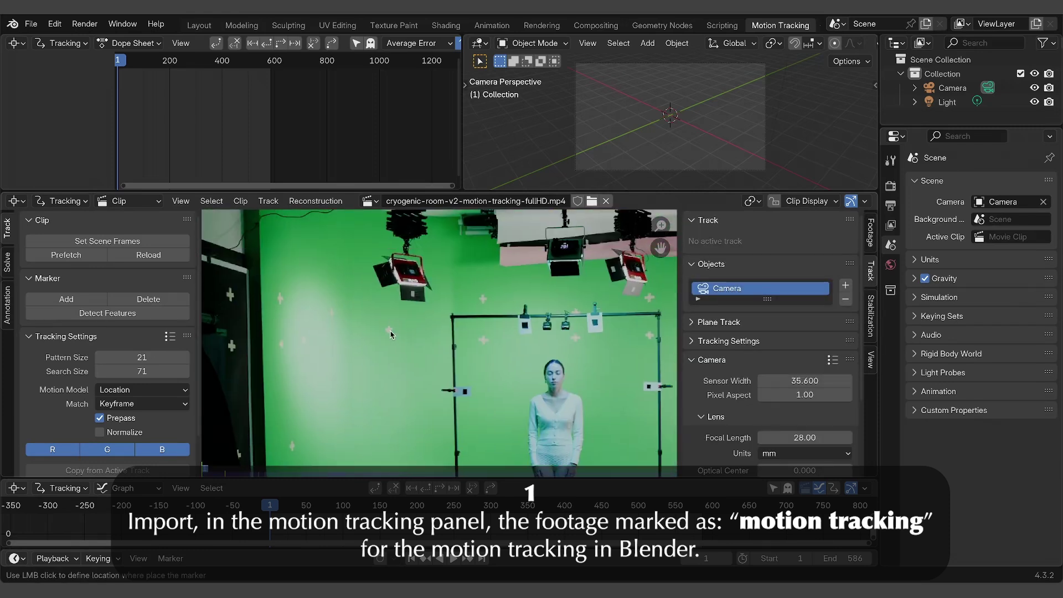
{"action": "scroll", "coordinate": [438, 343], "scroll_direction": "up", "scroll_amount": 3}
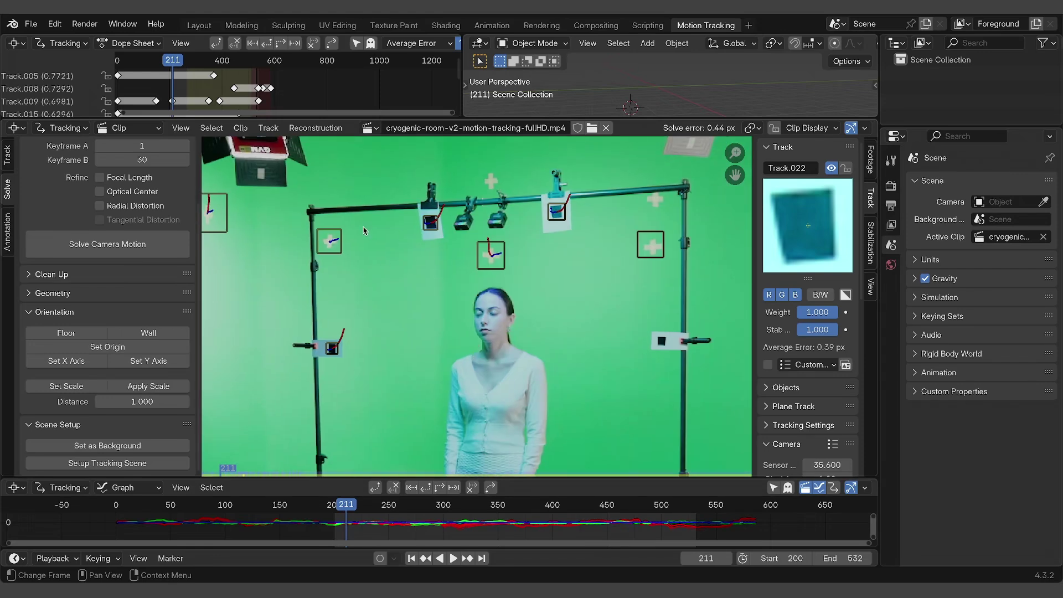
{"action": "scroll", "coordinate": [363, 230], "scroll_direction": "down", "scroll_amount": 4}
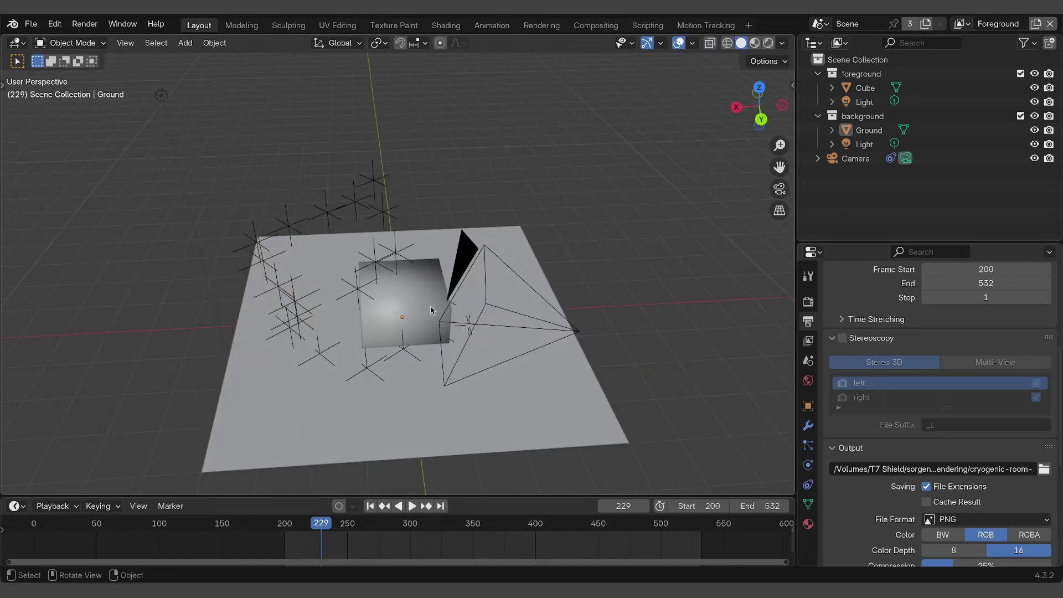
- Set Frame Start to 100 and play the animation from there
{"action": "middle_click_drag", "start_coordinate": [419, 301], "coordinate": [346, 312]}
{"action": "left_click_drag", "start_coordinate": [959, 268], "coordinate": [908, 269]}
{"action": "key", "text": "shift+Left"}
{"action": "key", "text": "space"}
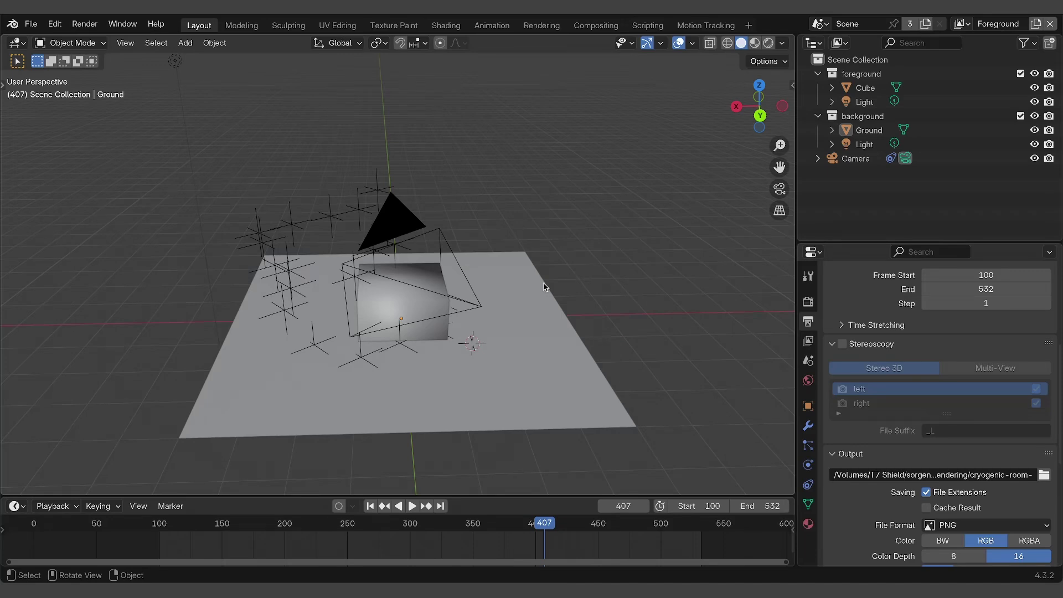
- In camera view, delete the cube, rewind to the start, see through the ground, and play the footage
{"action": "left_click", "coordinate": [780, 189]}
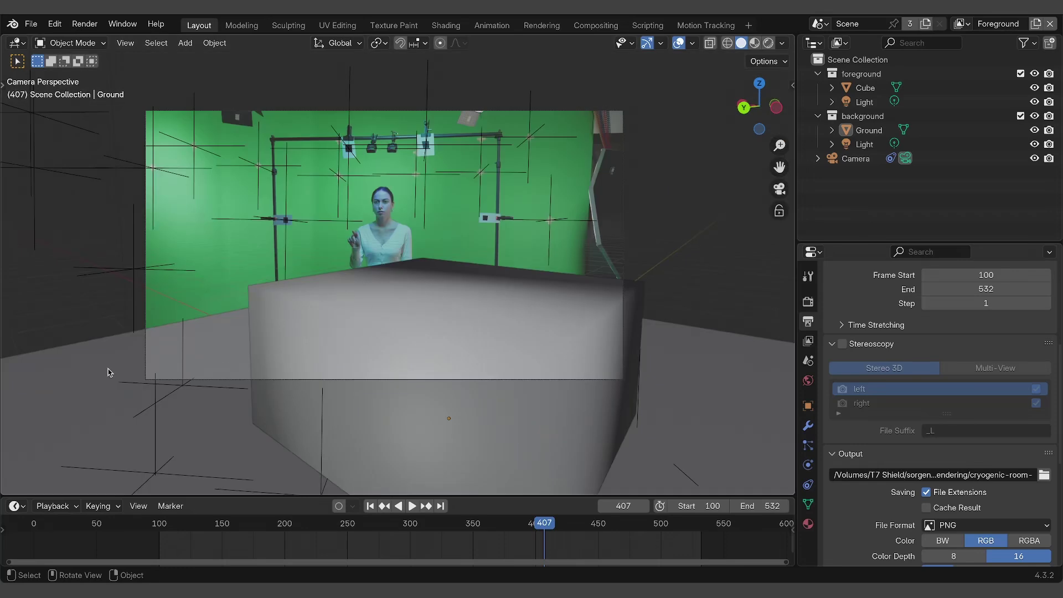
{"action": "left_click", "coordinate": [298, 309]}
{"action": "key", "text": "Delete"}
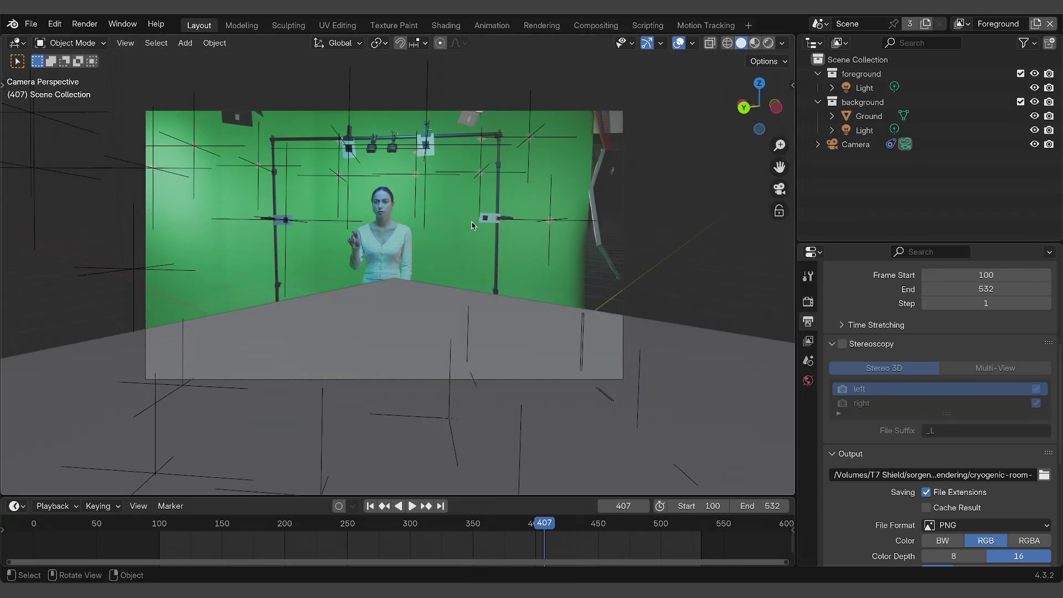
{"action": "key", "text": "shift+Left"}
{"action": "key", "text": "shift+z"}
{"action": "scroll", "coordinate": [408, 311], "scroll_direction": "up", "scroll_amount": 1}
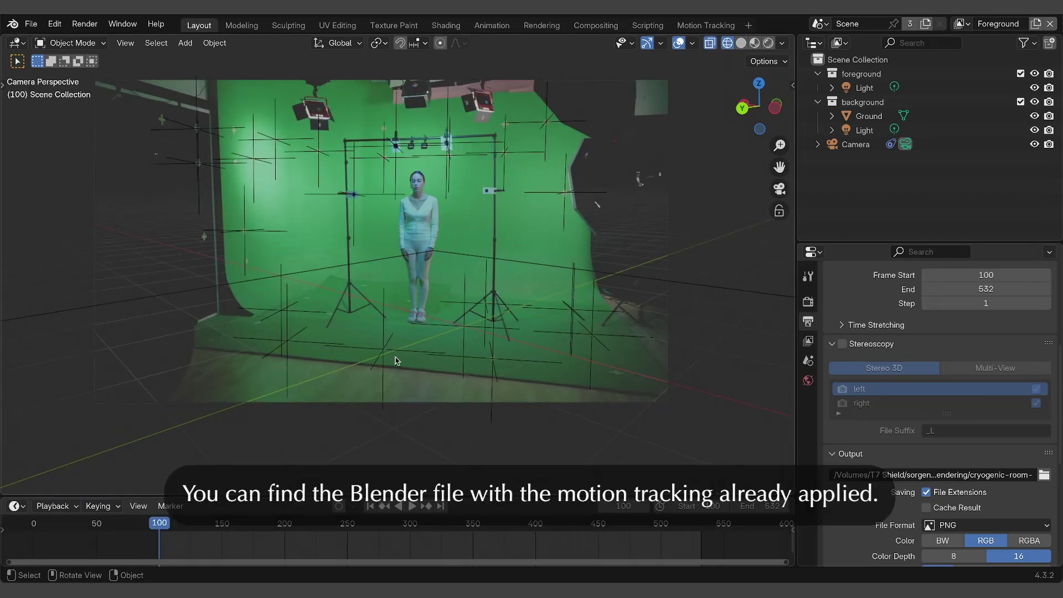
{"action": "scroll", "coordinate": [388, 162], "scroll_direction": "up", "scroll_amount": 1}
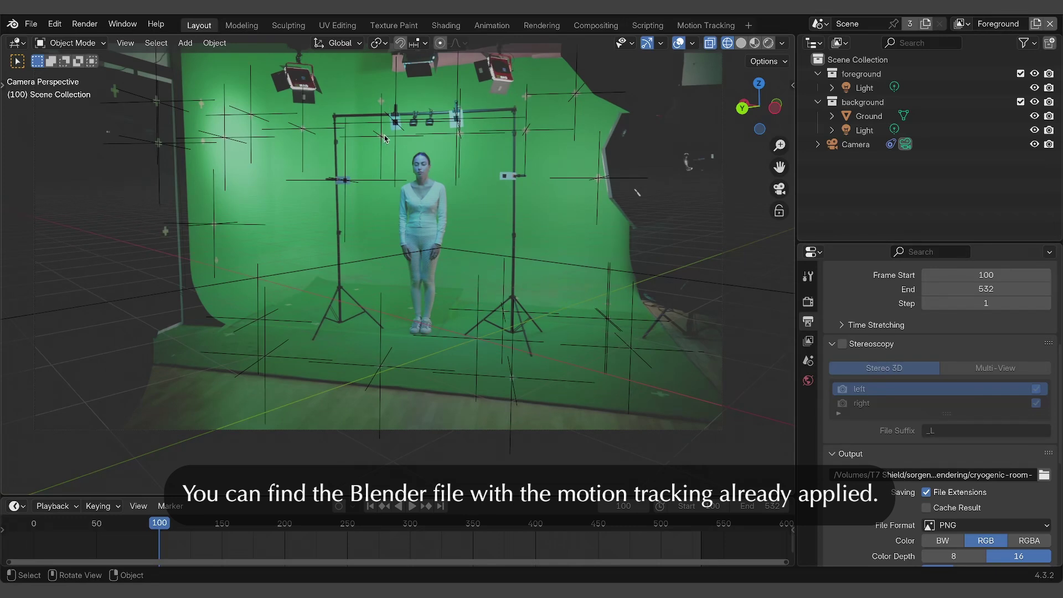
{"action": "key", "text": "space"}
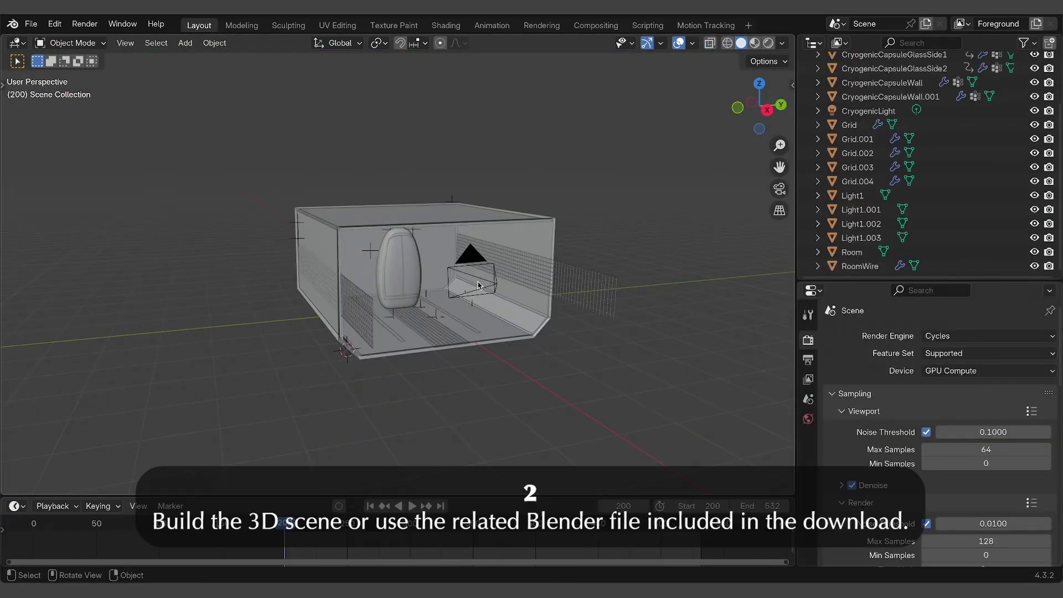
- Orbit to a wide frontal view of the cryogenic room and select the camera
{"action": "middle_click_drag", "start_coordinate": [418, 243], "coordinate": [426, 276]}
{"action": "middle_click_drag", "start_coordinate": [423, 312], "coordinate": [362, 211]}
{"action": "scroll", "coordinate": [497, 253], "scroll_direction": "down", "scroll_amount": 3}
{"action": "middle_click_drag", "start_coordinate": [497, 254], "coordinate": [410, 241]}
{"action": "scroll", "coordinate": [379, 308], "scroll_direction": "up", "scroll_amount": 2}
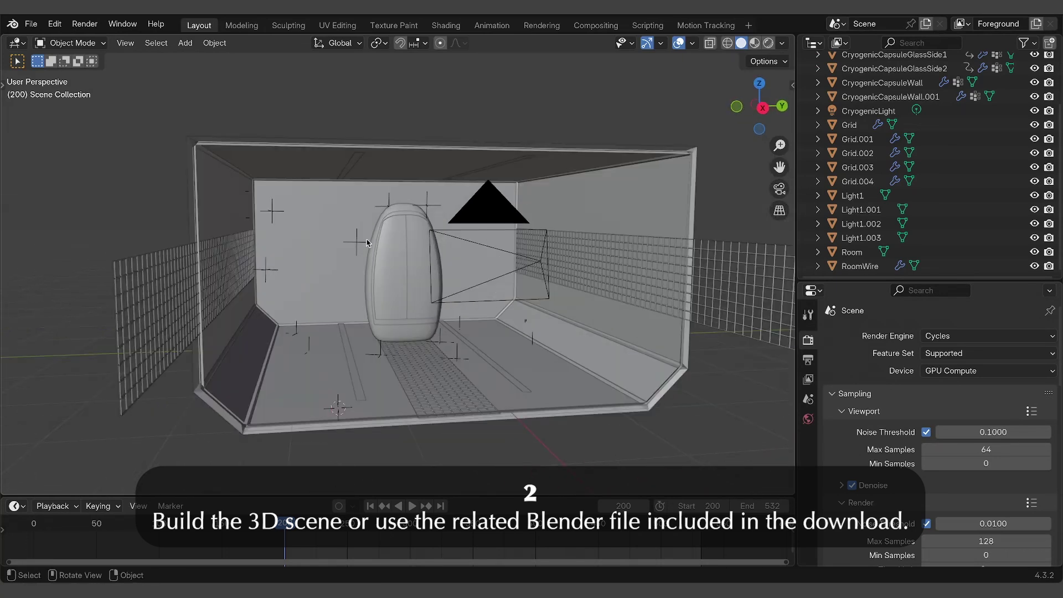
{"action": "left_click", "coordinate": [496, 244]}
{"action": "middle_click_drag", "start_coordinate": [495, 244], "coordinate": [532, 237]}
- Deselect everything and bring up the Add menu's Image options
{"action": "key", "text": "alt+a"}
{"action": "key", "text": "shift+a"}
{"action": "mouse_move", "coordinate": [71, 369]}
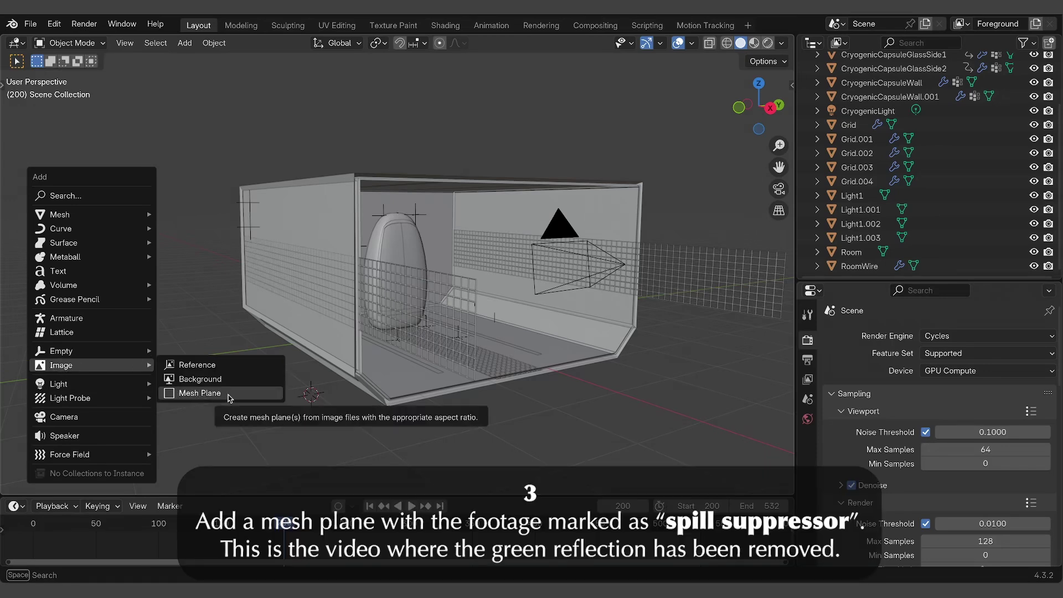
- Add an image as a mesh plane, choosing cryogenic-room-v2-4K-spill-suppressor.mp4
{"action": "left_click", "coordinate": [202, 395]}
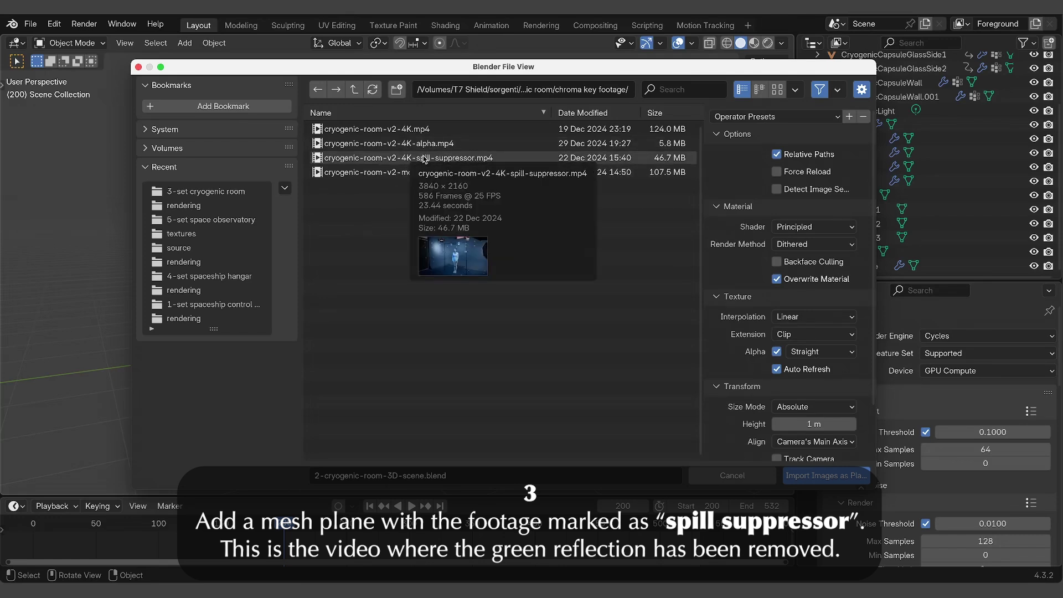
{"action": "left_click", "coordinate": [464, 159]}
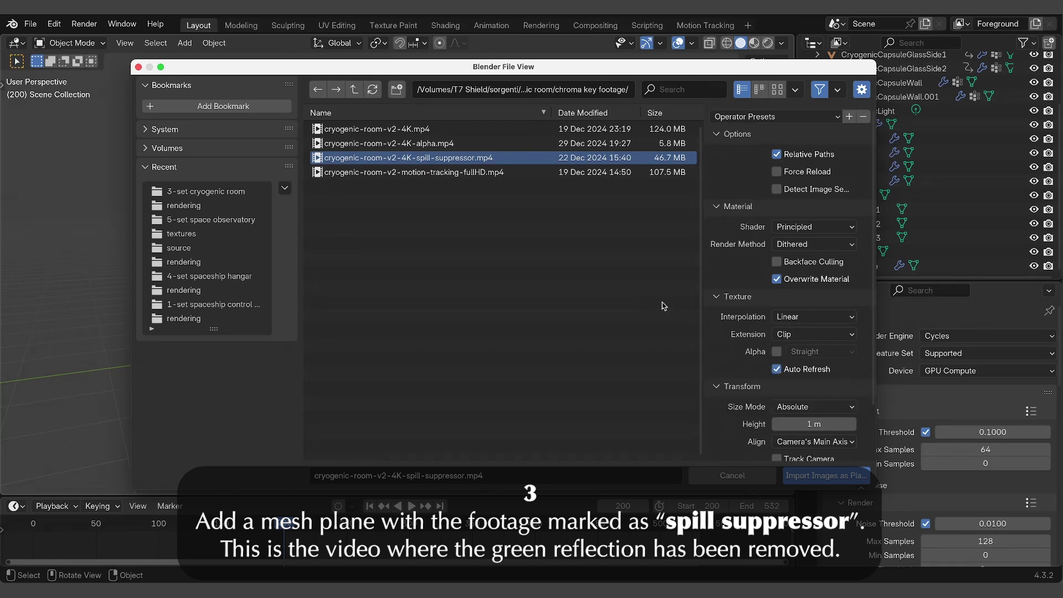
- Import the spill-suppressor footage as a plane and duplicate its video texture node below it
{"action": "left_click", "coordinate": [822, 479]}
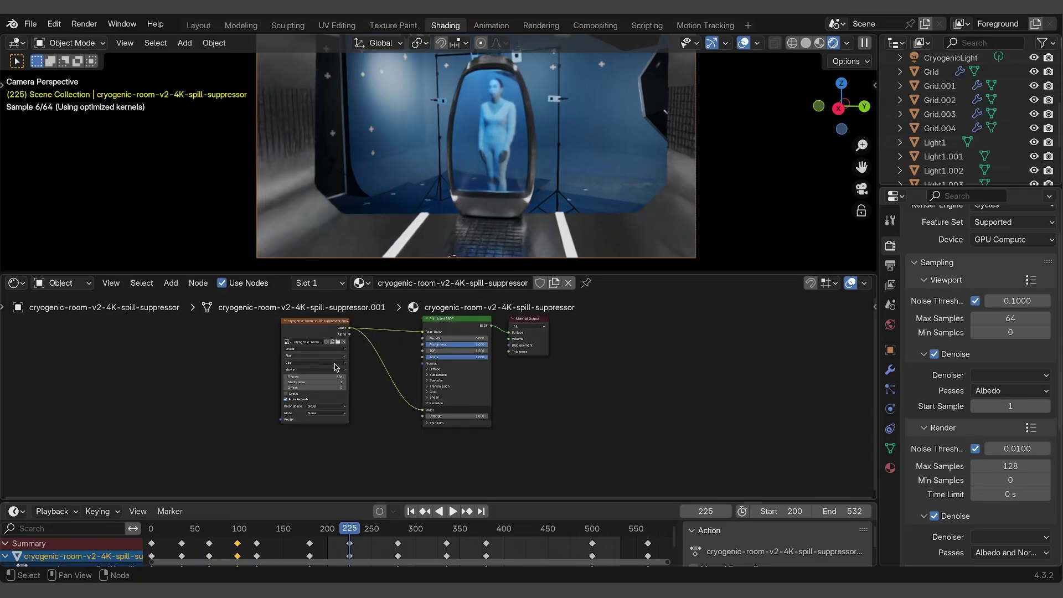
{"action": "mouse_move", "coordinate": [323, 348]}
{"action": "left_mouse_down"}
{"action": "mouse_move", "coordinate": [358, 350]}
{"action": "mouse_move", "coordinate": [339, 348]}
{"action": "mouse_move", "coordinate": [336, 336]}
{"action": "left_mouse_up"}
{"action": "scroll", "coordinate": [339, 348], "scroll_direction": "down", "scroll_amount": 2}
{"action": "key", "text": "shift+d"}
{"action": "left_click", "coordinate": [365, 365]}
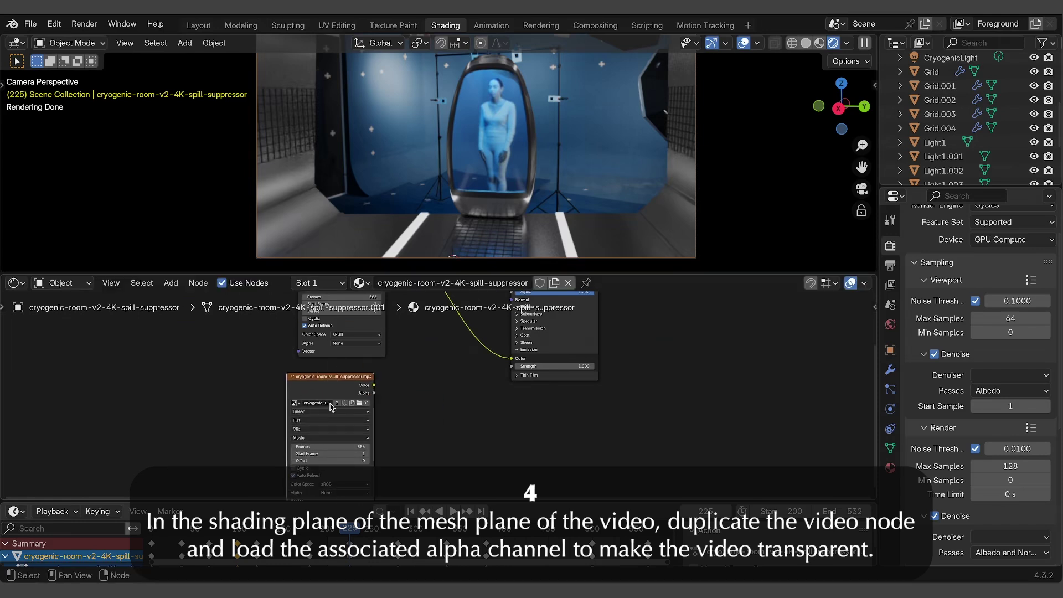
{"action": "scroll", "coordinate": [340, 410], "scroll_direction": "up", "scroll_amount": 2}
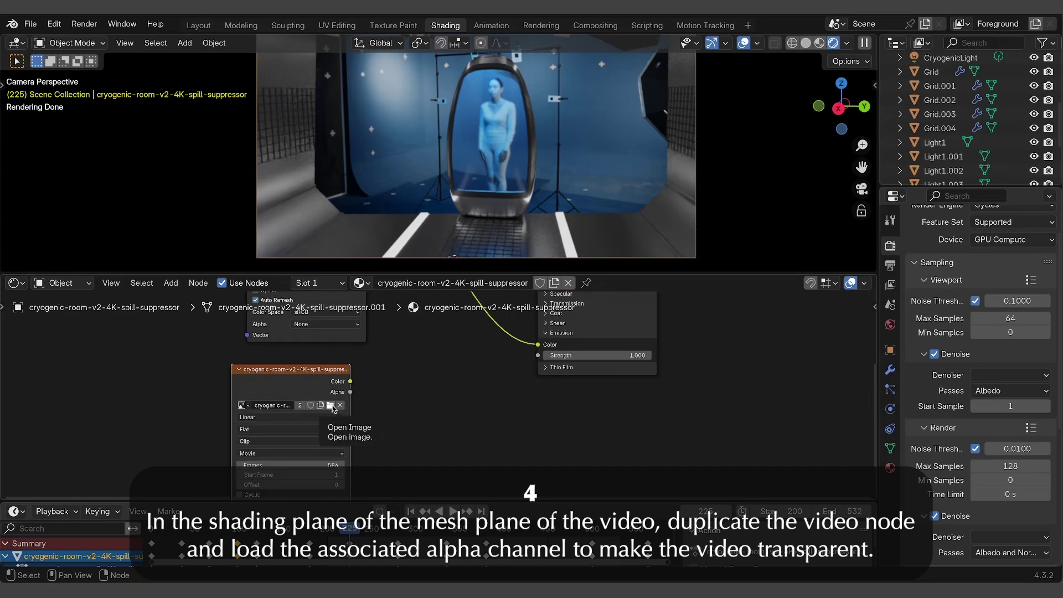
- Load cryogenic-room-v2-4K-alpha.mp4 into the copied node with 586 frames
{"action": "left_click", "coordinate": [332, 406]}
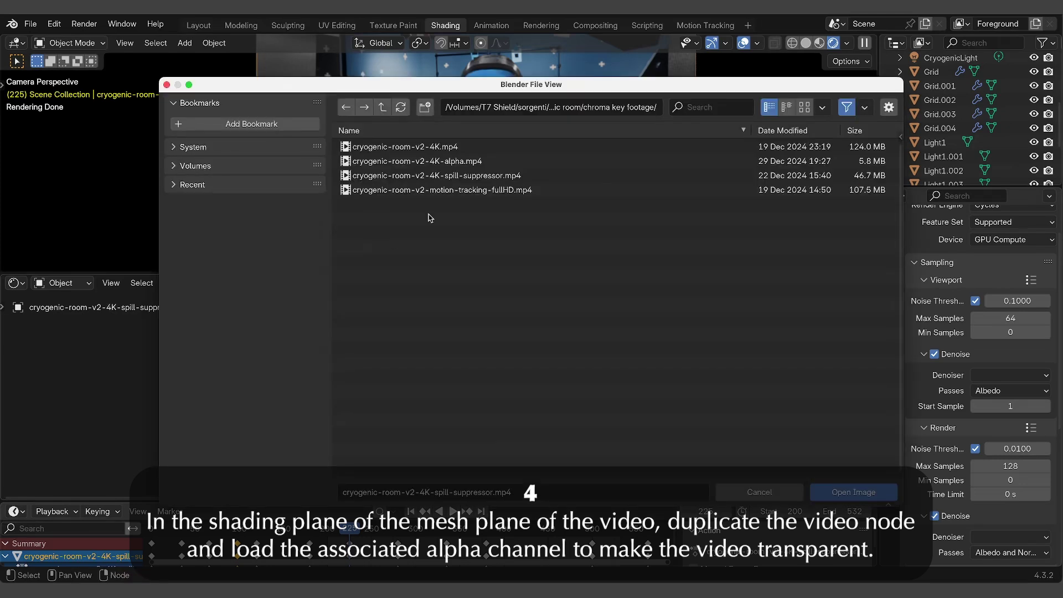
{"action": "double_click", "coordinate": [422, 161]}
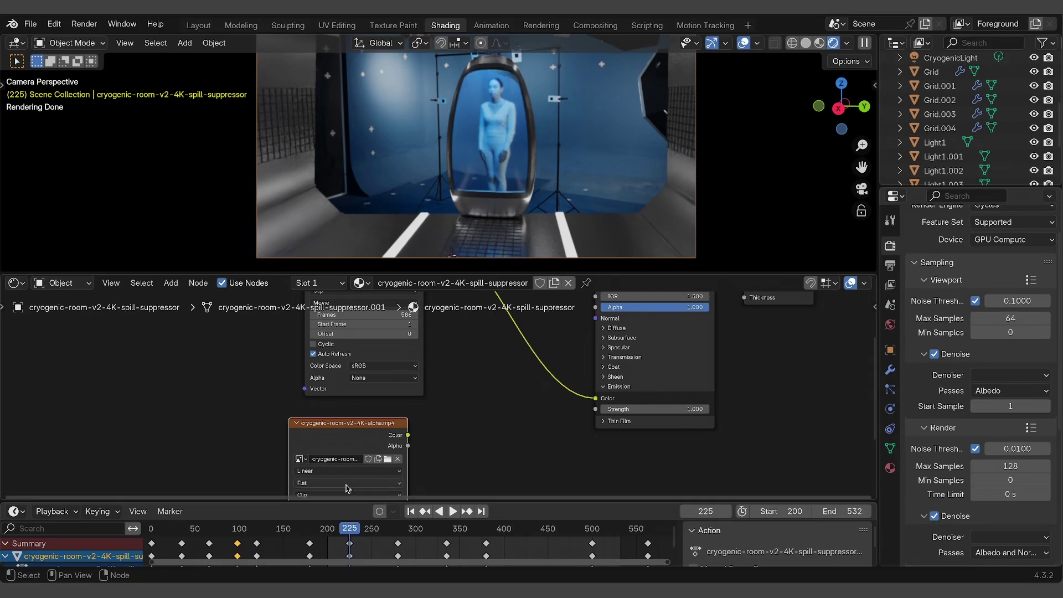
{"action": "scroll", "coordinate": [297, 474], "scroll_direction": "down", "scroll_amount": 3}
{"action": "scroll", "coordinate": [521, 411], "scroll_direction": "up", "scroll_amount": 3}
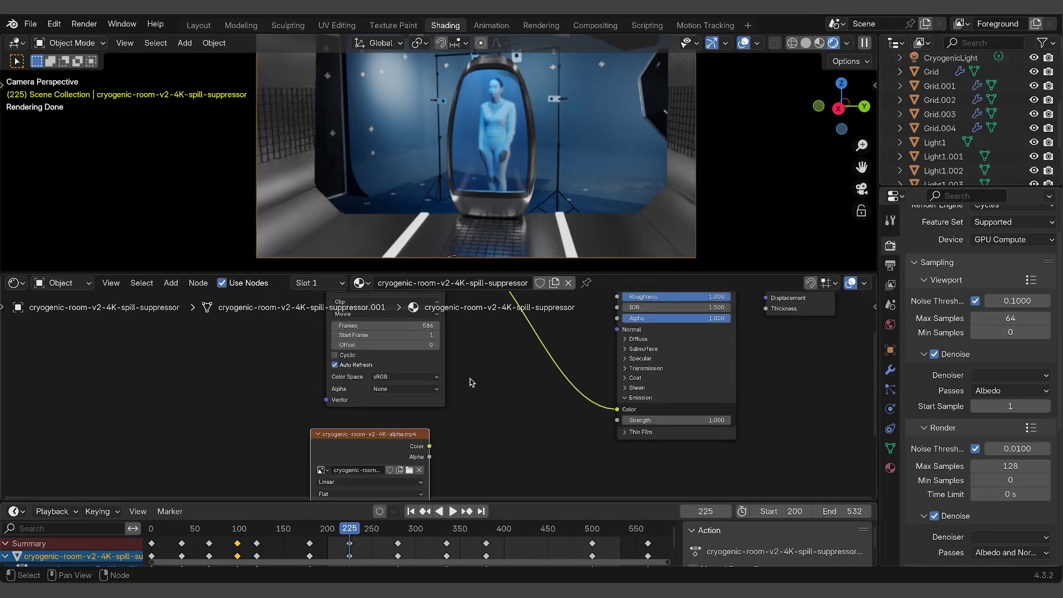
{"action": "scroll", "coordinate": [499, 351], "scroll_direction": "down", "scroll_amount": 3}
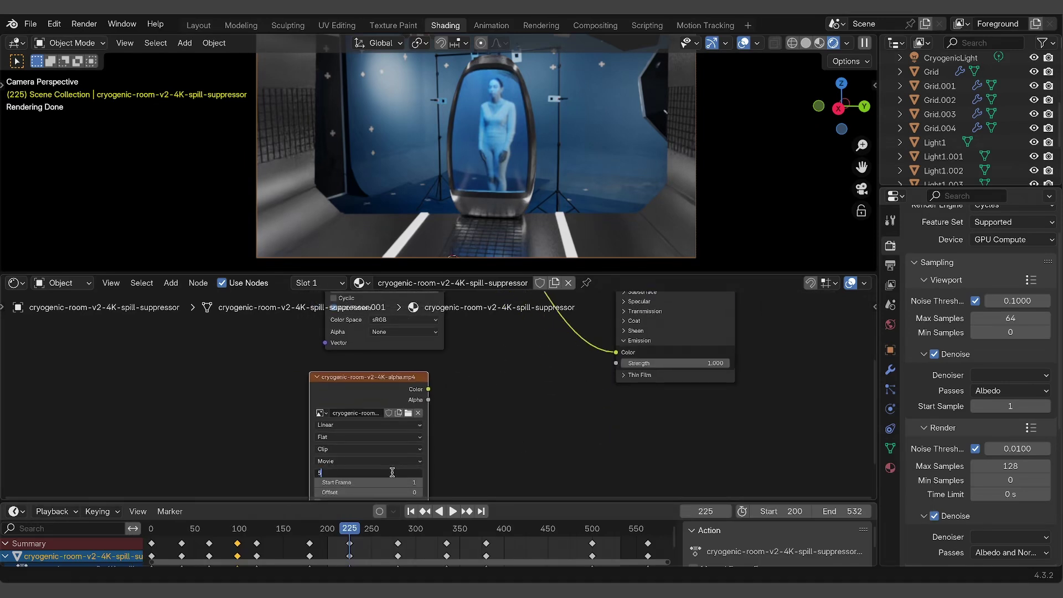
{"action": "key", "text": "Return"}
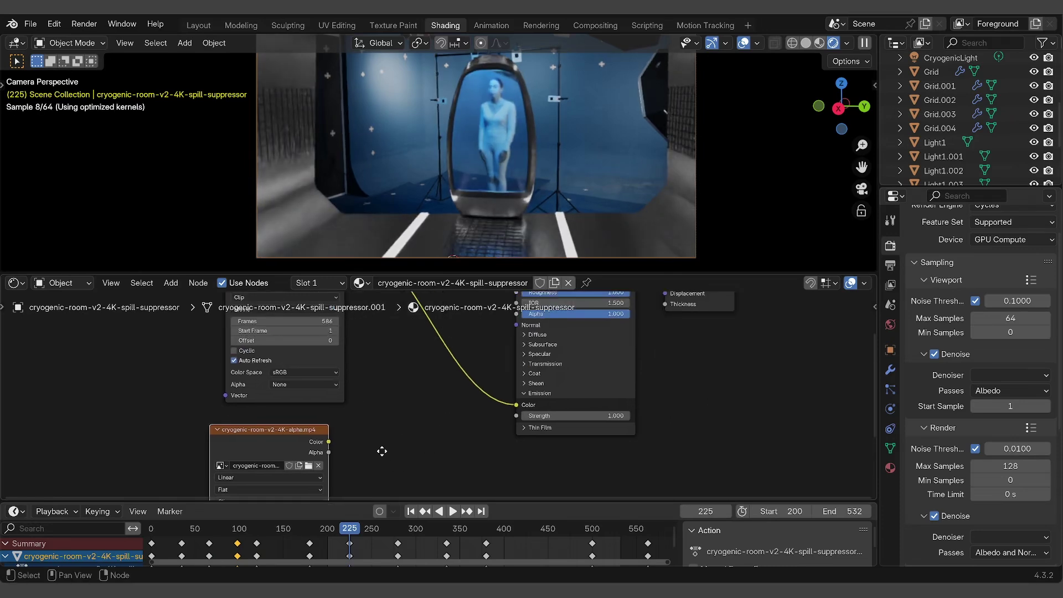
- Connect the alpha video's Color output to the Principled BSDF Alpha input
{"action": "left_click_drag", "start_coordinate": [278, 440], "coordinate": [306, 440]}
{"action": "middle_click_drag", "start_coordinate": [729, 377], "coordinate": [726, 405]}
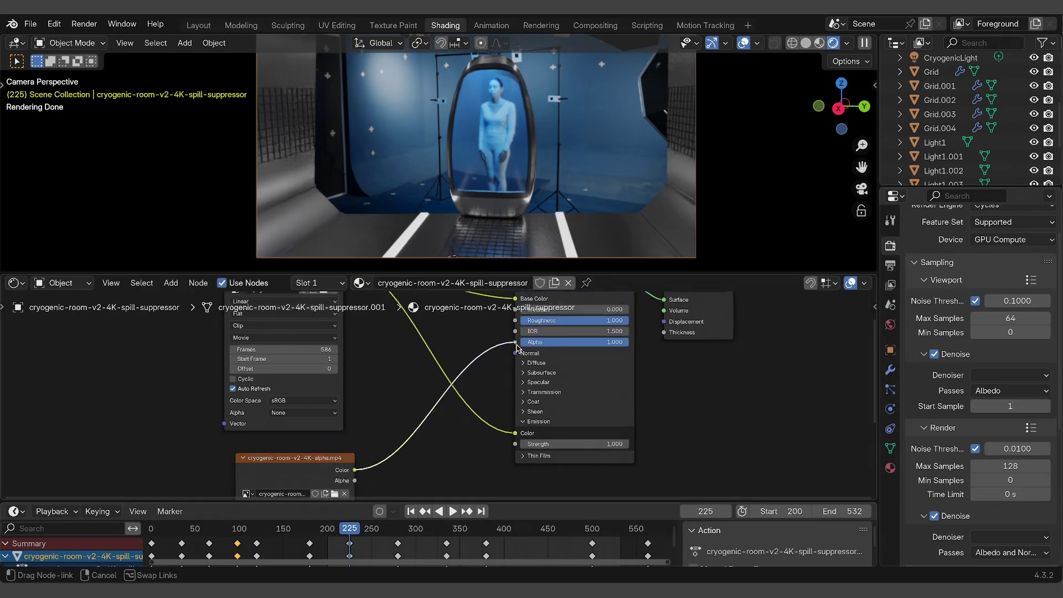
{"action": "left_click_drag", "start_coordinate": [516, 346], "coordinate": [516, 342]}
{"action": "left_click_drag", "start_coordinate": [602, 273], "coordinate": [602, 364]}
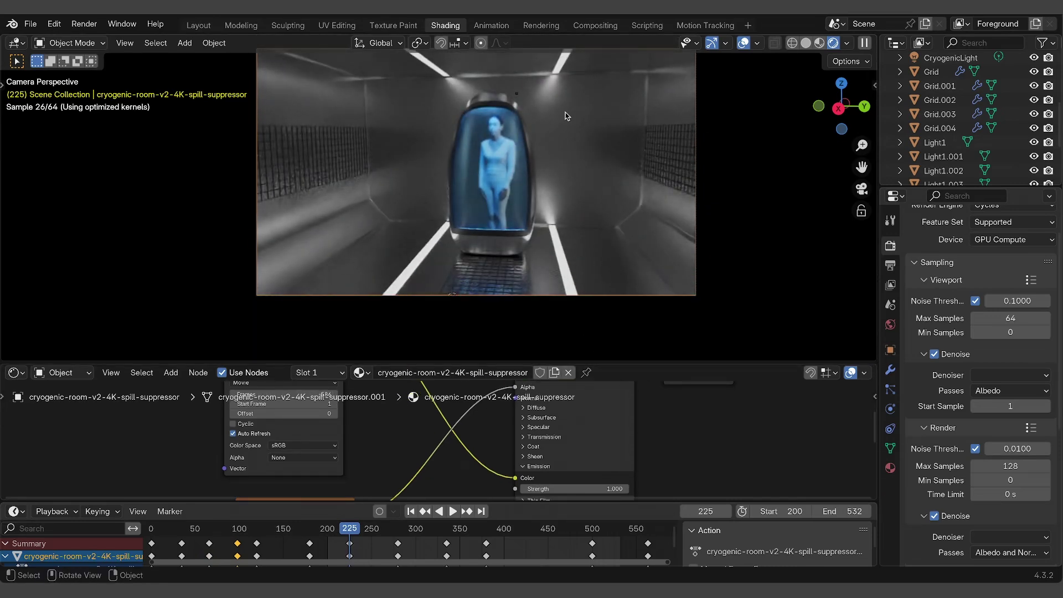
- Preview the capsule scene rendered in the Layout workspace, then go back to the shader nodes
{"action": "left_click", "coordinate": [803, 46]}
{"action": "left_click", "coordinate": [199, 25]}
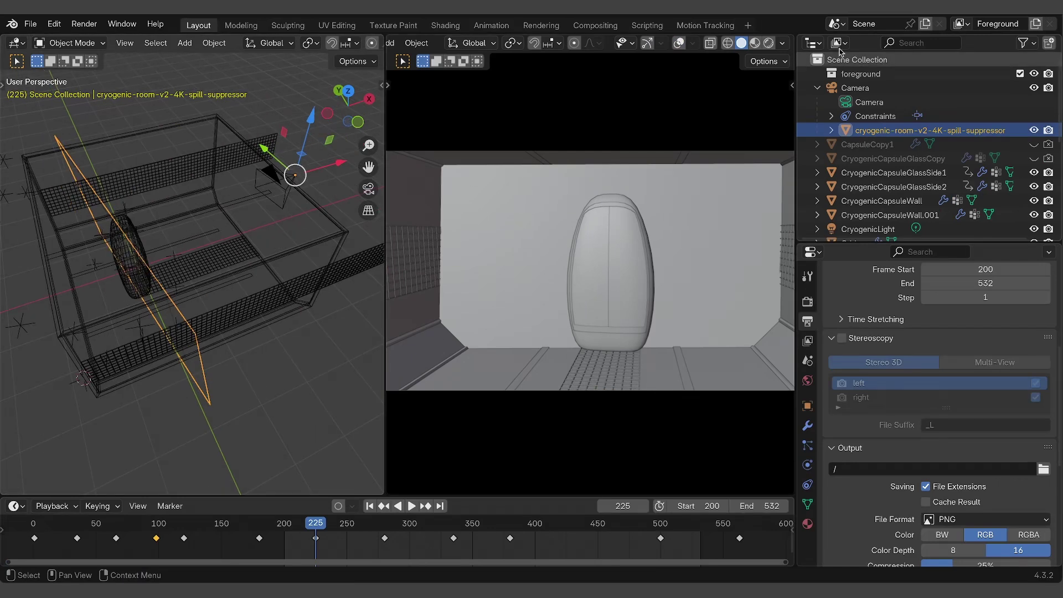
{"action": "left_click", "coordinate": [769, 43]}
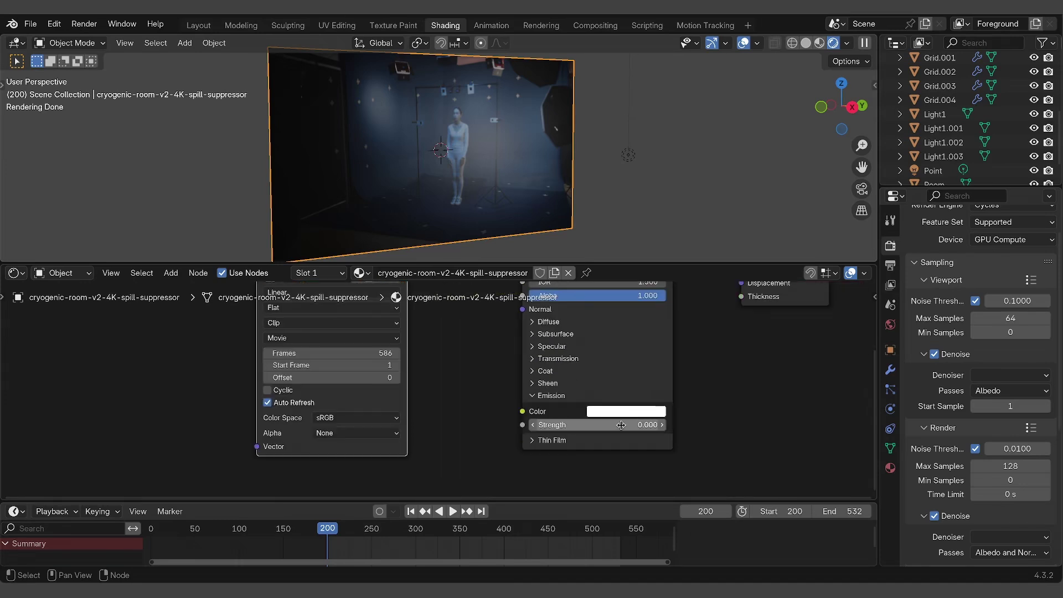
{"action": "middle_click_drag", "start_coordinate": [734, 401], "coordinate": [727, 436]}
{"action": "scroll", "coordinate": [447, 388], "scroll_direction": "down", "scroll_amount": 1}
- Feed the footage Color into Emission Color instead of Base Color, with Emission Strength 1.000
{"action": "left_click_drag", "start_coordinate": [407, 321], "coordinate": [424, 326]}
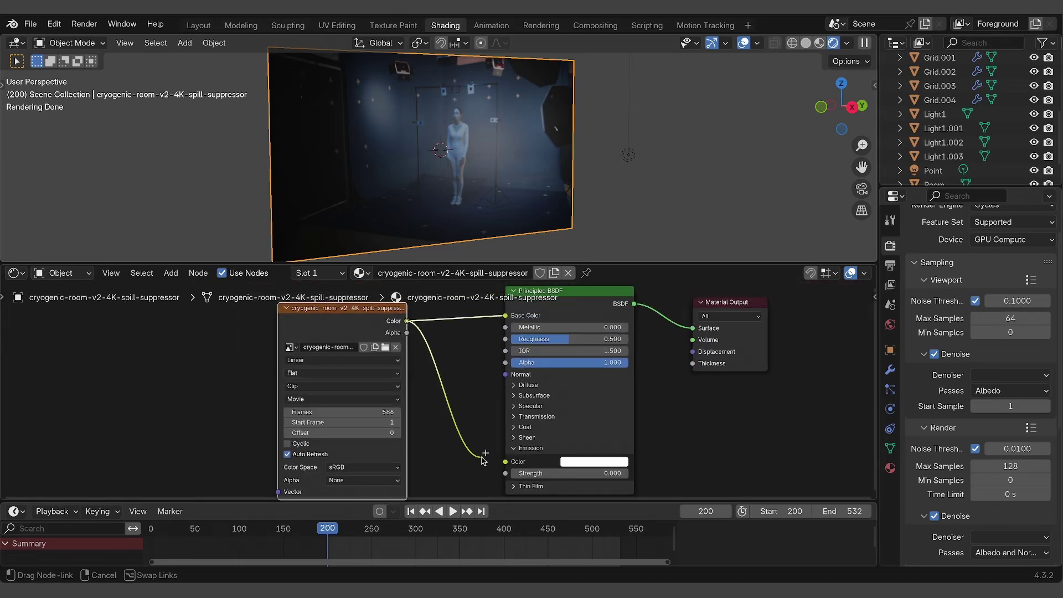
{"action": "left_click_drag", "start_coordinate": [485, 461], "coordinate": [505, 462]}
{"action": "left_click_drag", "start_coordinate": [504, 315], "coordinate": [494, 333]}
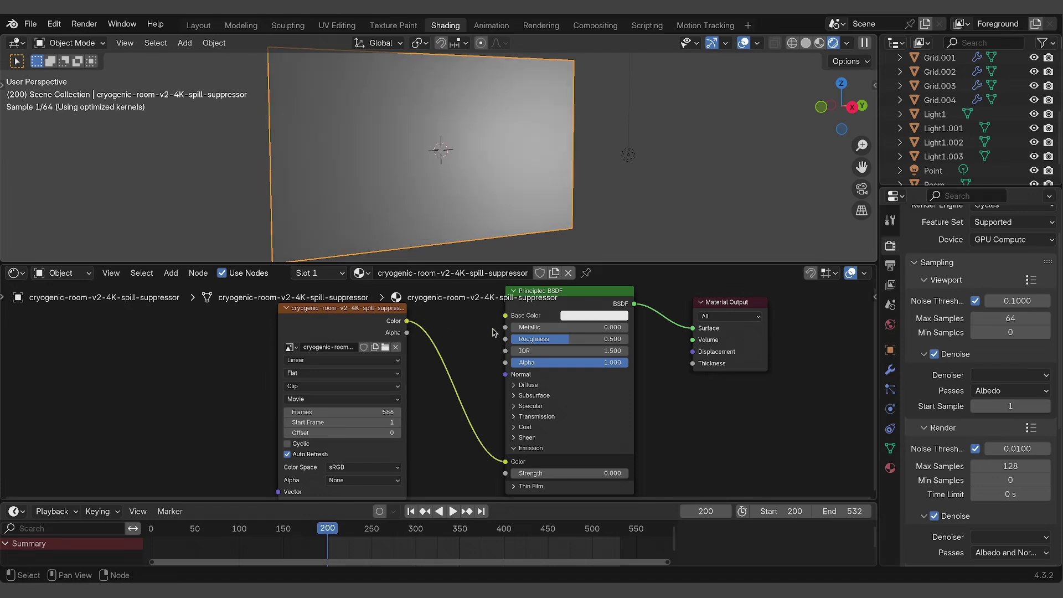
{"action": "middle_click_drag", "start_coordinate": [419, 142], "coordinate": [384, 185], "text": "shift"}
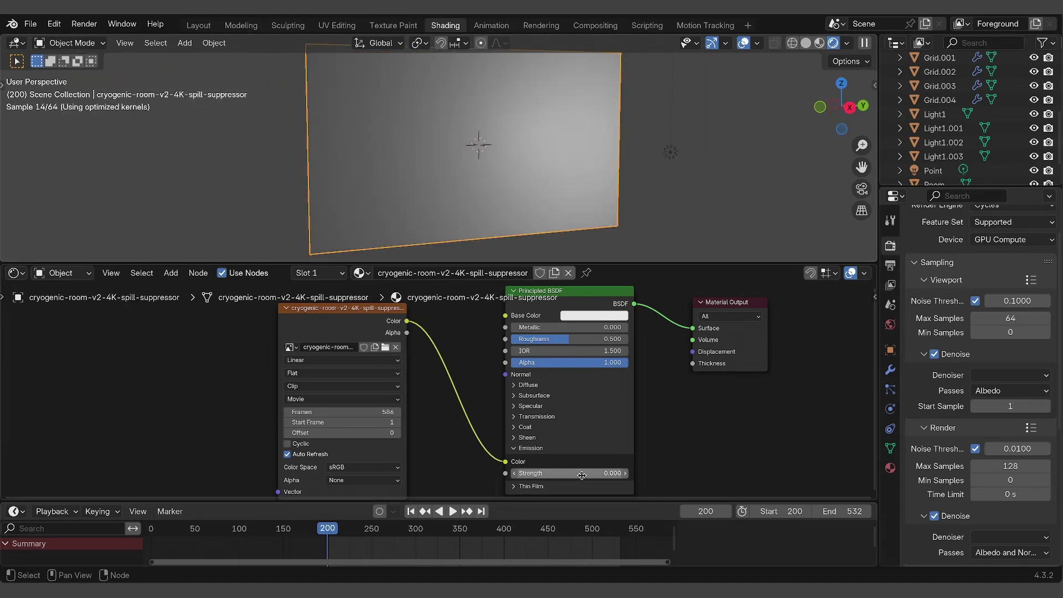
{"action": "type", "text": "1"}
{"action": "key", "text": "Return"}
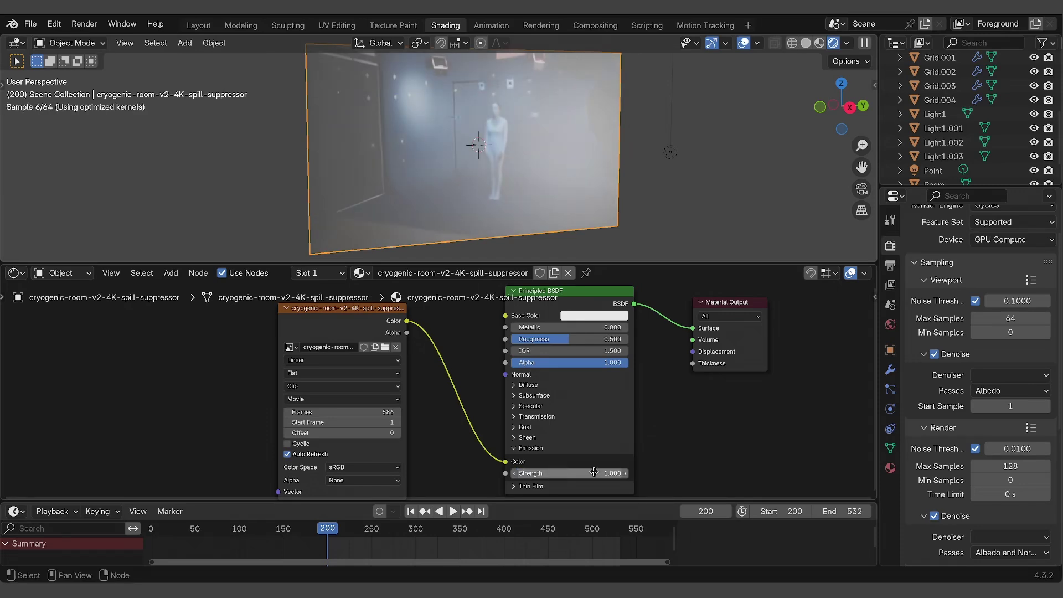
- Raise the Base Color brightness back toward white
{"action": "scroll", "coordinate": [652, 439], "scroll_direction": "down", "scroll_amount": 1}
{"action": "left_click", "coordinate": [582, 322]}
{"action": "left_click_drag", "start_coordinate": [642, 201], "coordinate": [642, 166]}
- Set Base Color brightness to 0.903, then copy the camera's location onto the image plane
{"action": "left_click", "coordinate": [580, 322]}
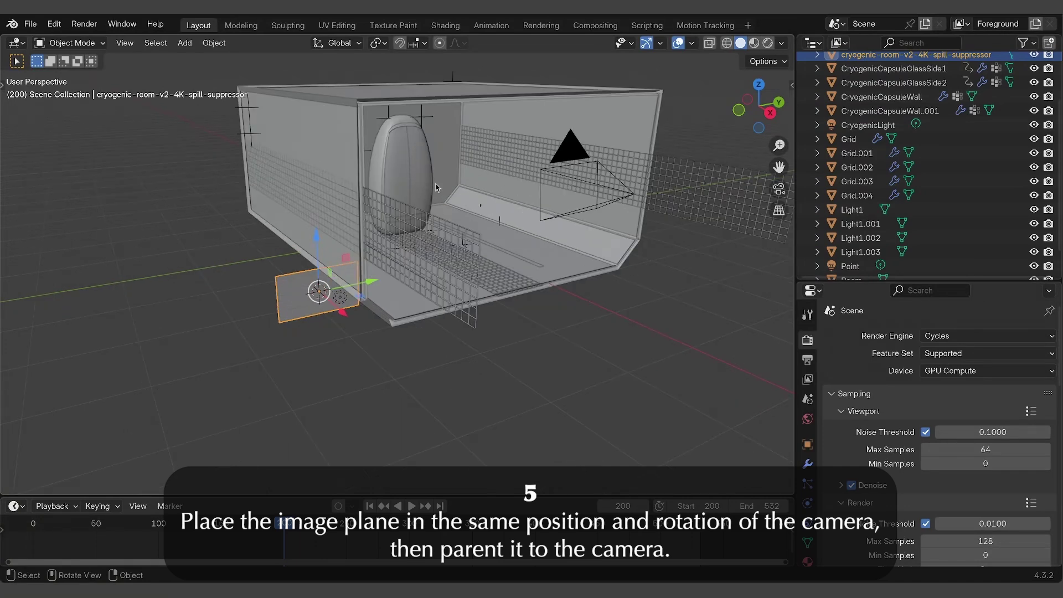
{"action": "middle_click_drag", "start_coordinate": [444, 194], "coordinate": [328, 252]}
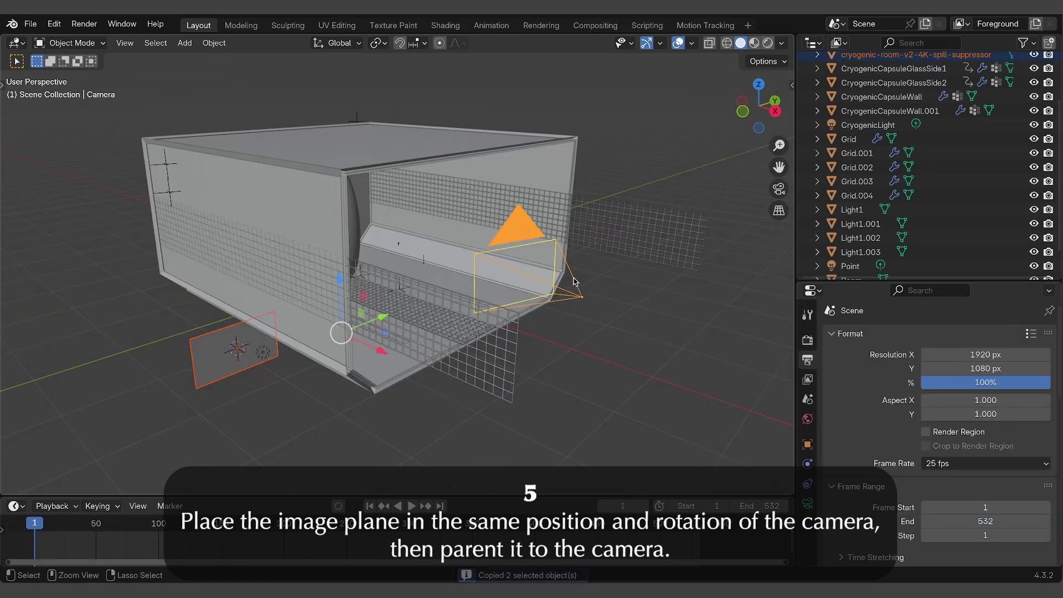
{"action": "key", "text": "super+c"}
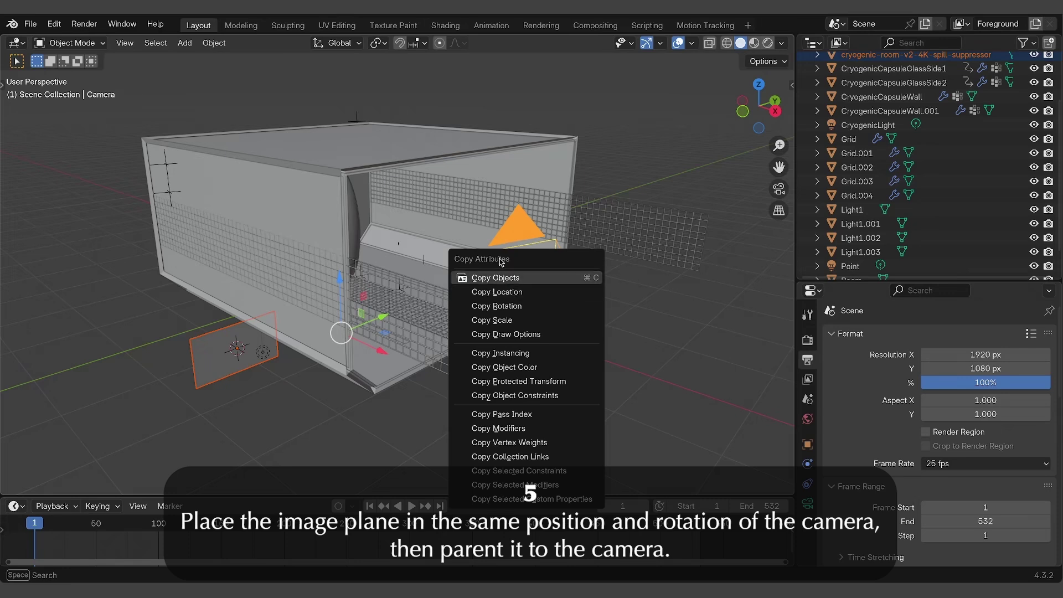
{"action": "left_click", "coordinate": [507, 295]}
{"action": "middle_click_drag", "start_coordinate": [507, 294], "coordinate": [595, 391]}
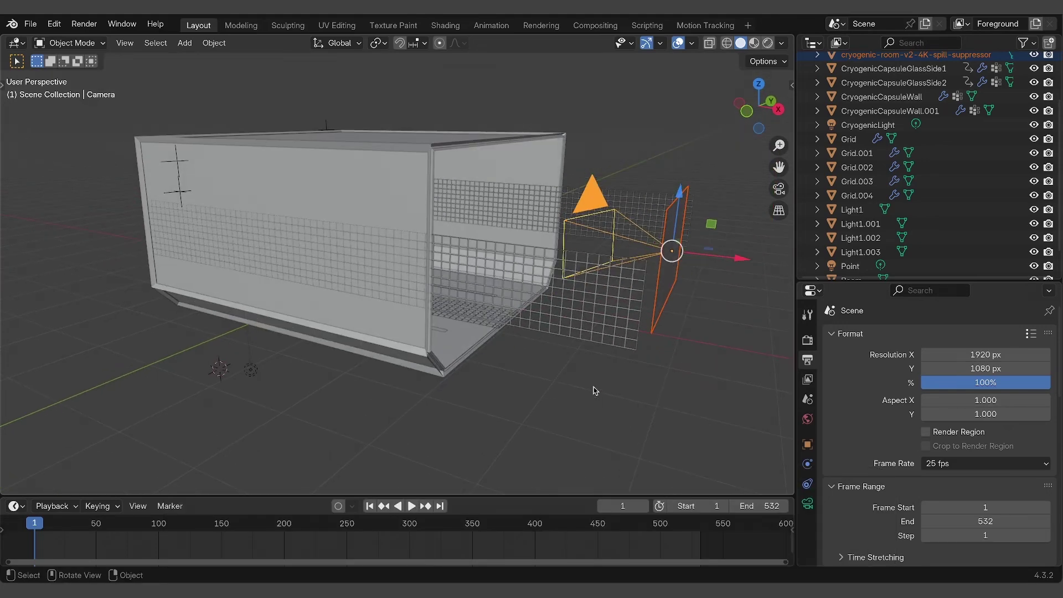
- Undo the location copy and confirm Copy Attributes Menu is enabled in the Preferences add-ons
{"action": "key", "text": "ctrl+c"}
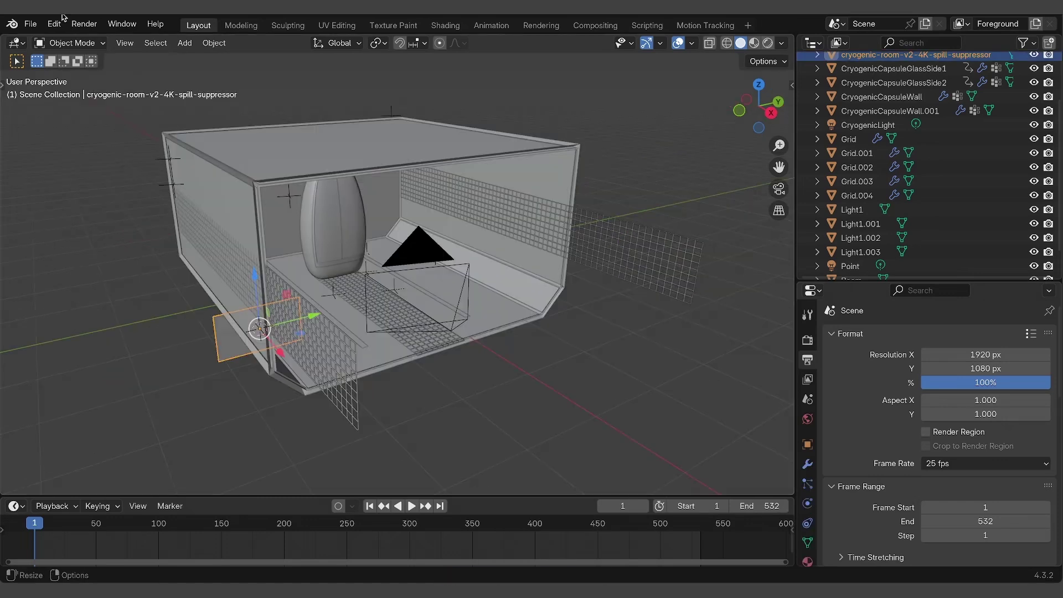
{"action": "left_click", "coordinate": [54, 23]}
{"action": "left_click", "coordinate": [89, 203]}
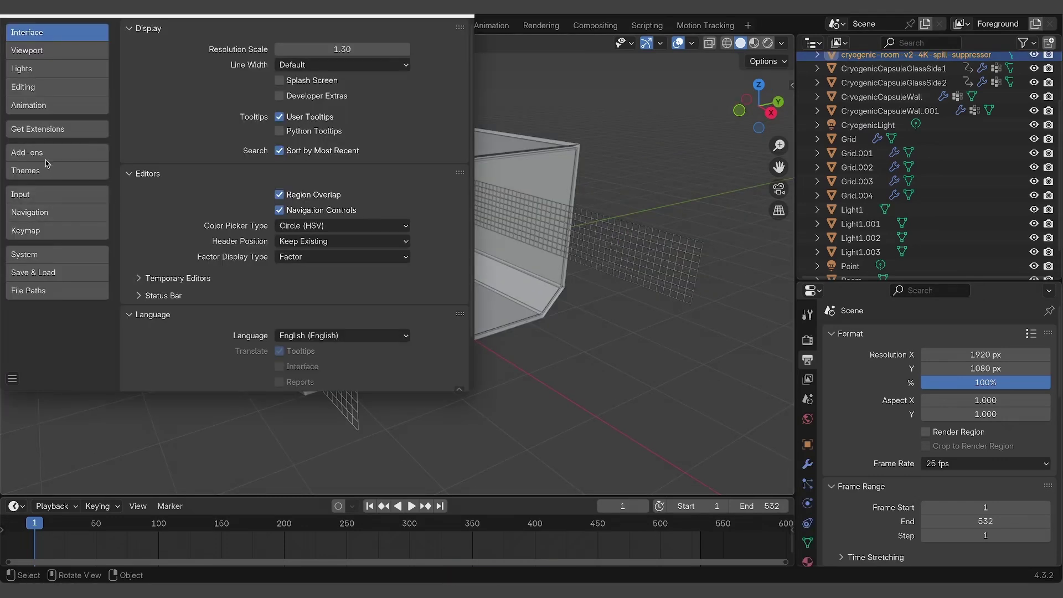
{"action": "left_click", "coordinate": [46, 157]}
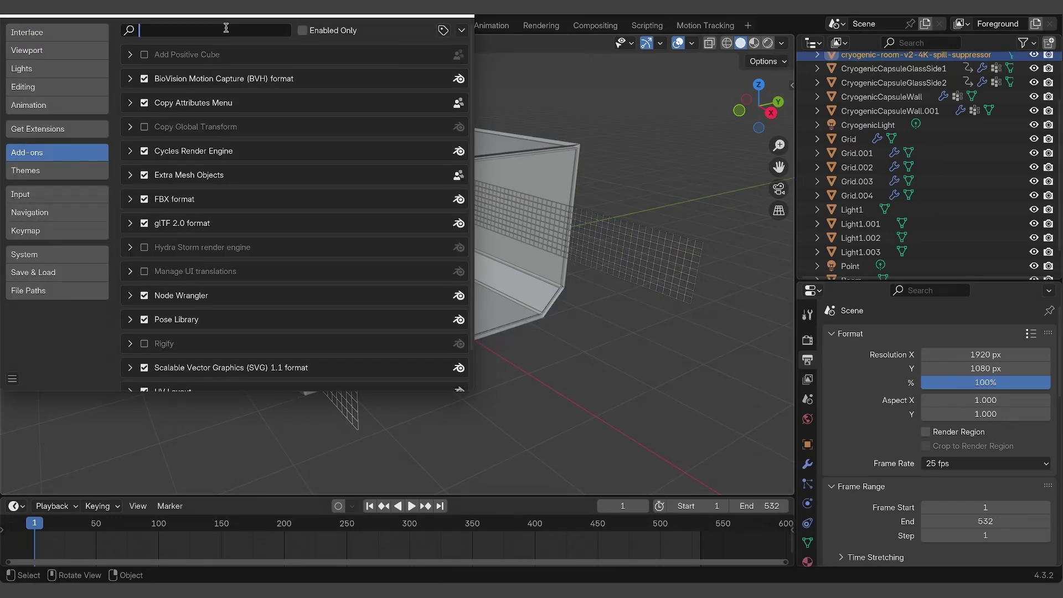
{"action": "type", "text": "copy"}
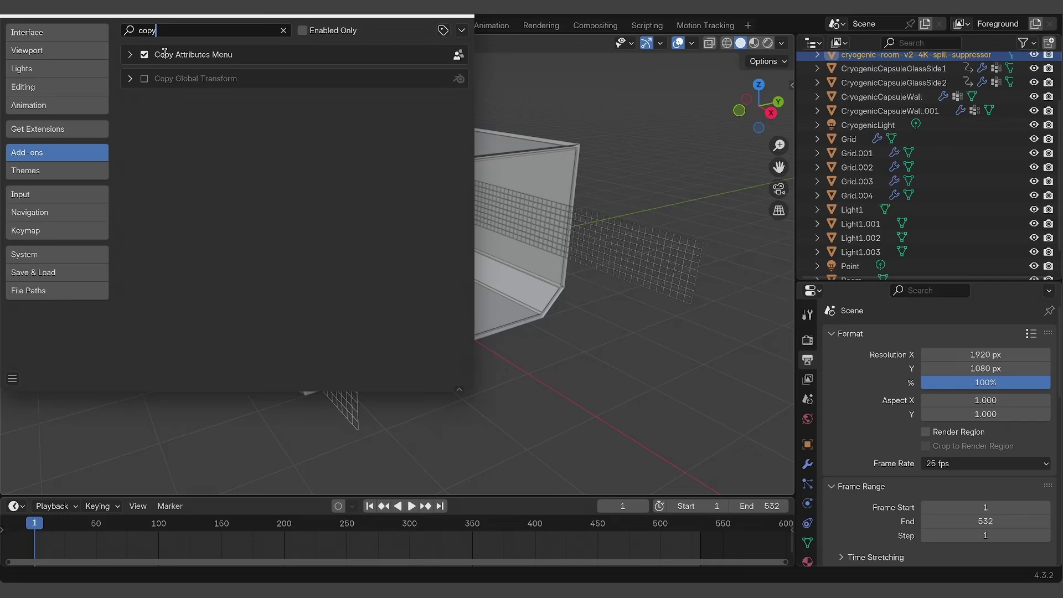
{"action": "middle_click_drag", "start_coordinate": [340, 339], "coordinate": [289, 321]}
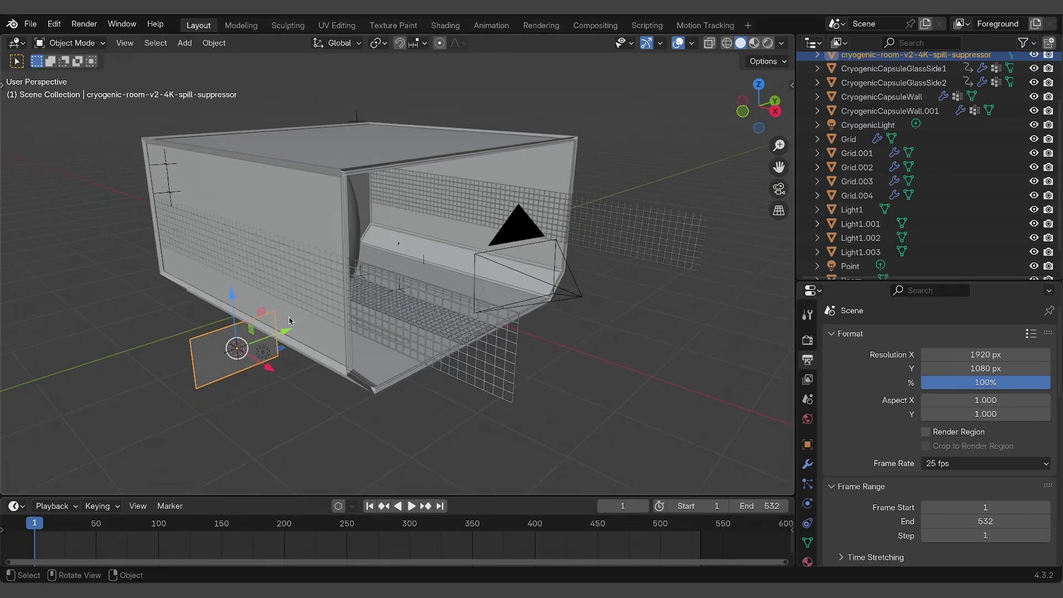
- Make the camera active and parent the image plane to it as Object
{"action": "left_click", "coordinate": [579, 300]}
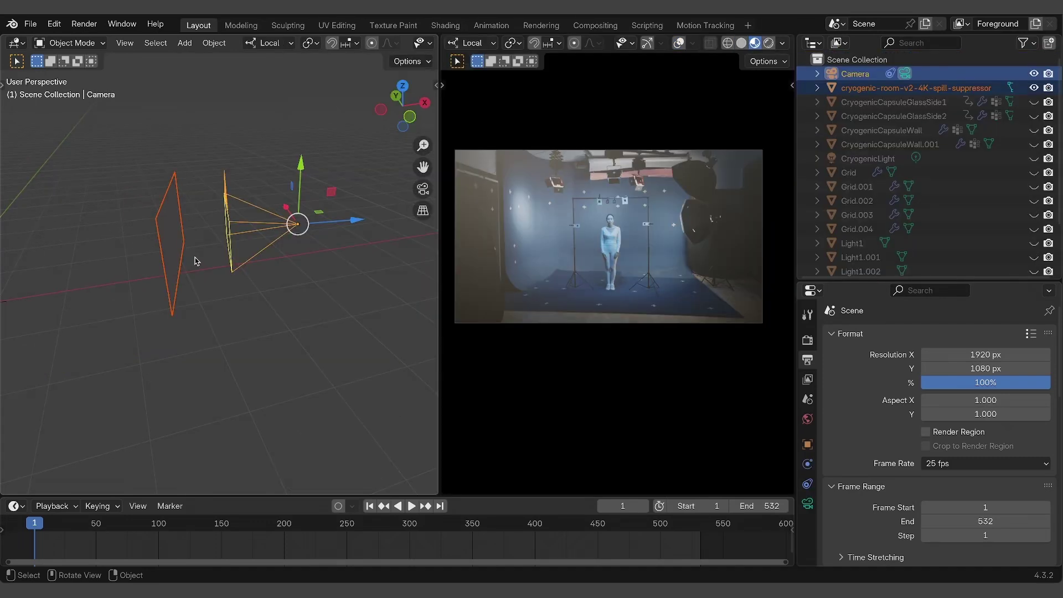
{"action": "key", "text": "ctrl+p"}
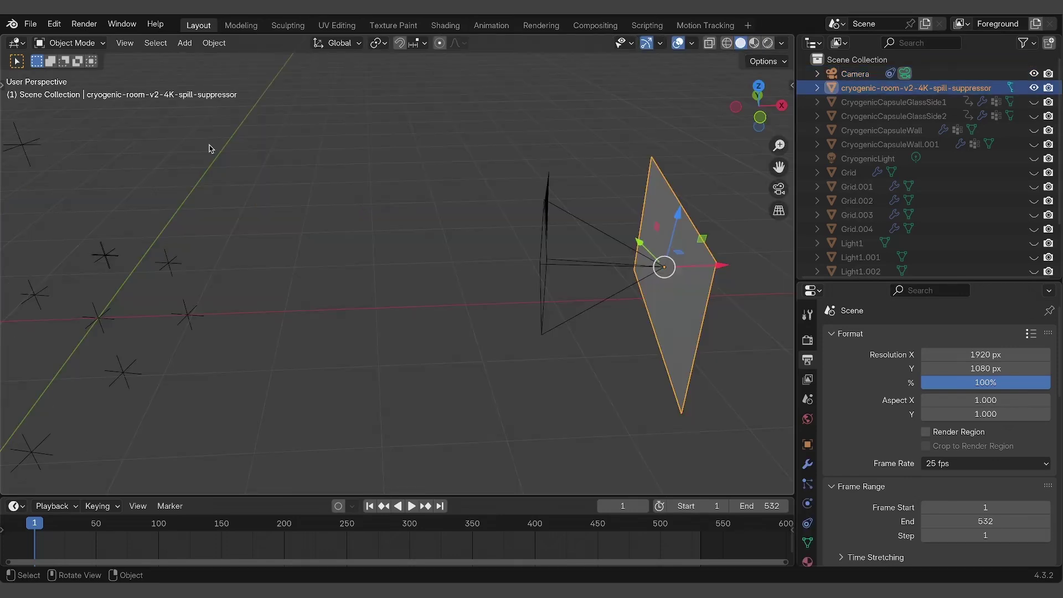
- Select the plane's face in Edit Mode and set transform orientation to Local
{"action": "key", "text": "Tab"}
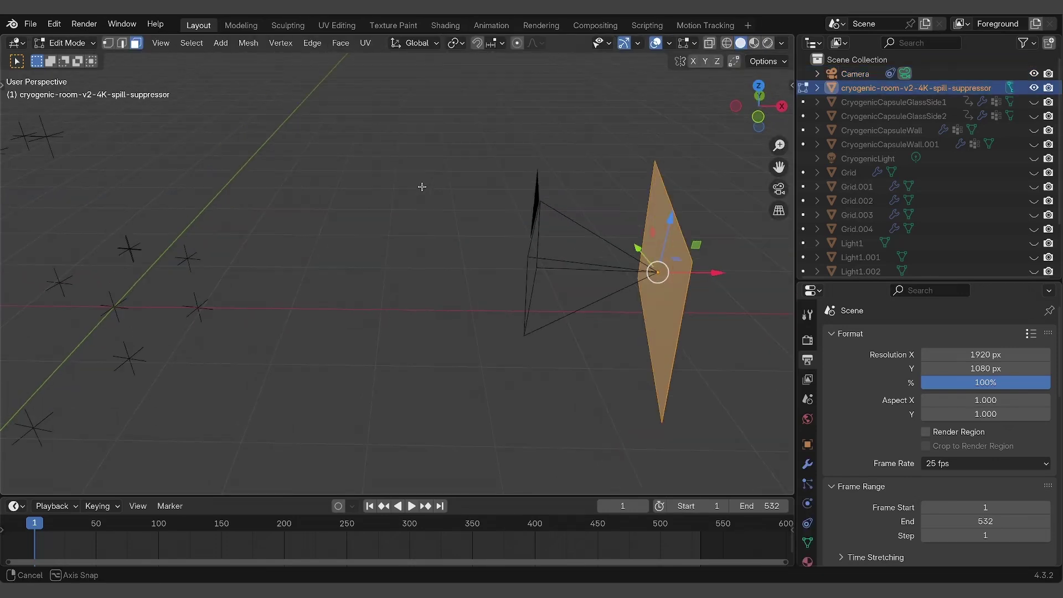
{"action": "key", "text": "alt+a"}
{"action": "key", "text": "a"}
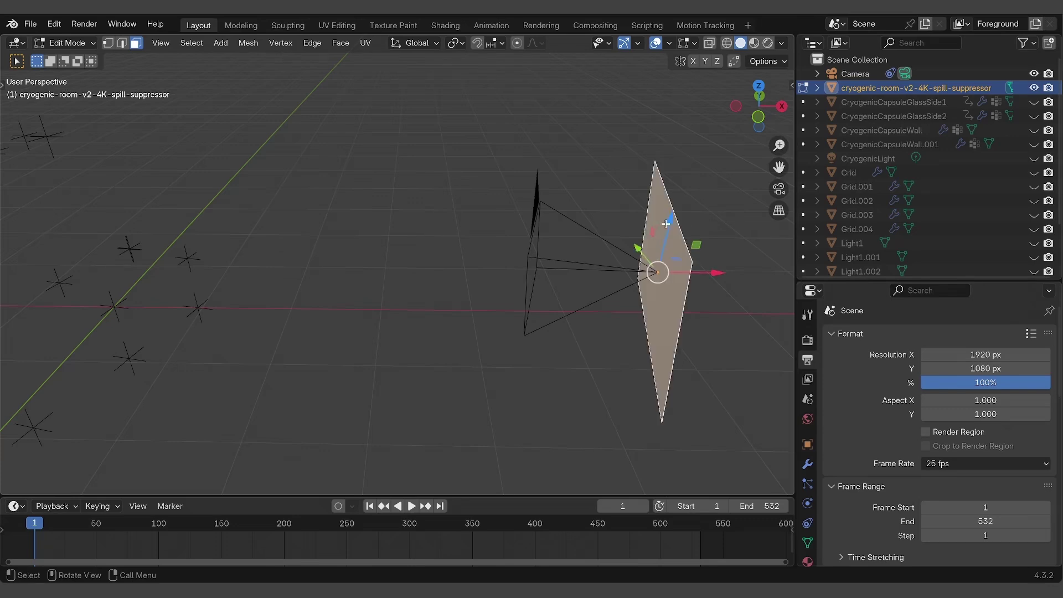
{"action": "middle_click_drag", "start_coordinate": [410, 64], "coordinate": [432, 56]}
{"action": "left_click", "coordinate": [417, 43]}
{"action": "left_click", "coordinate": [411, 100]}
{"action": "middle_click_drag", "start_coordinate": [411, 99], "coordinate": [437, 96]}
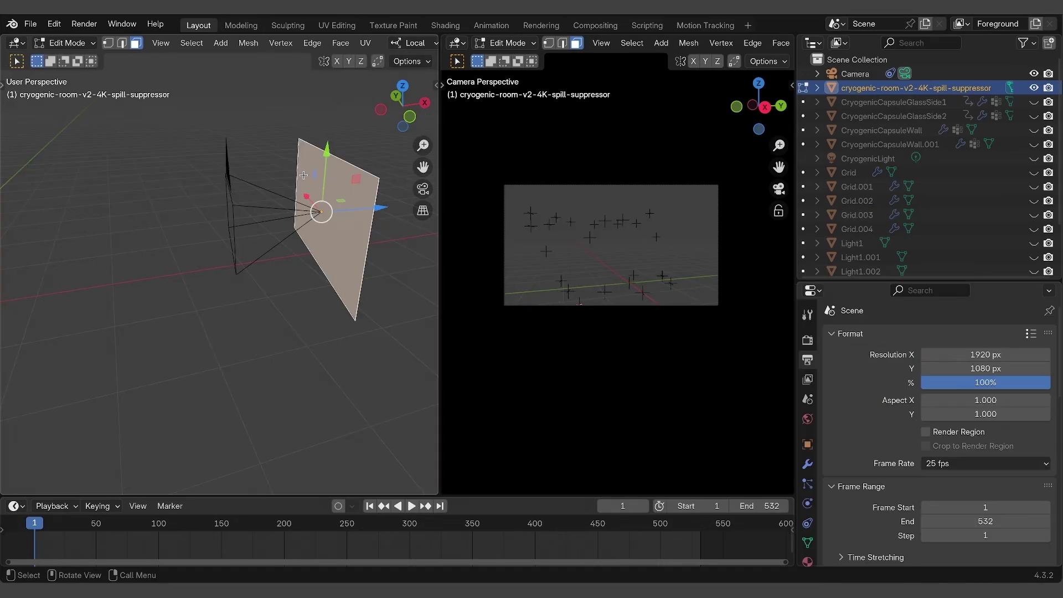
- Move the face -1.4187 m along local Z and show the camera view in Material Preview
{"action": "key", "text": "g"}
{"action": "key", "text": "z"}
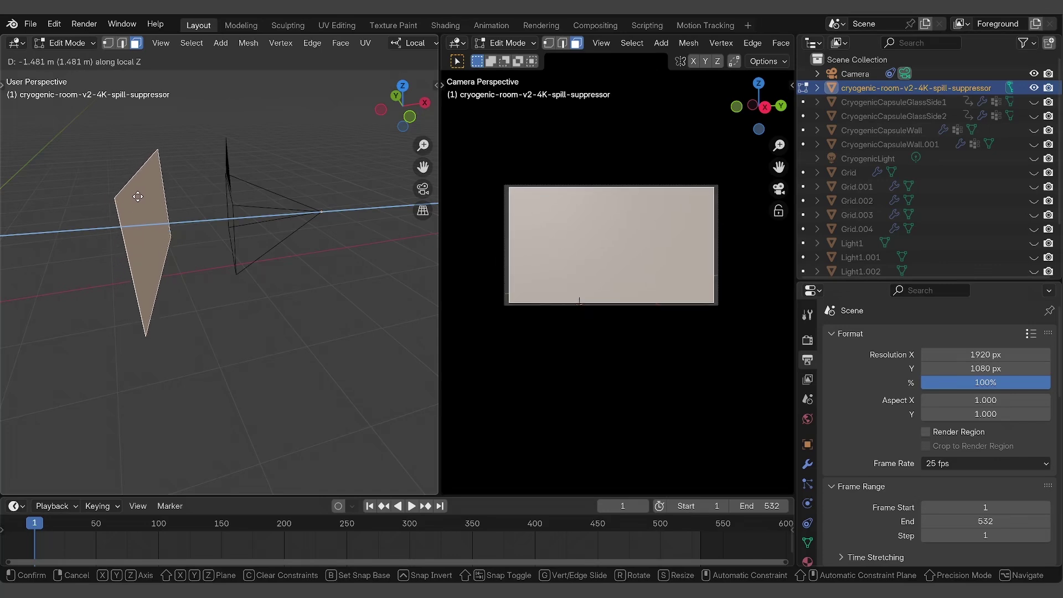
{"action": "left_click", "coordinate": [142, 198]}
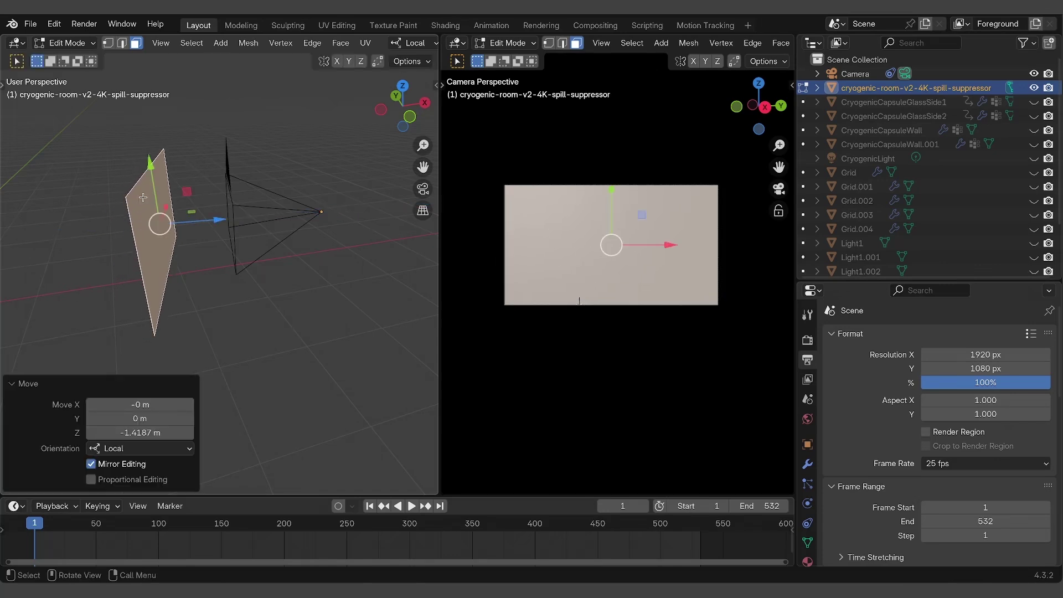
{"action": "scroll", "coordinate": [729, 44], "scroll_direction": "down", "scroll_amount": 5}
{"action": "left_click", "coordinate": [755, 44]}
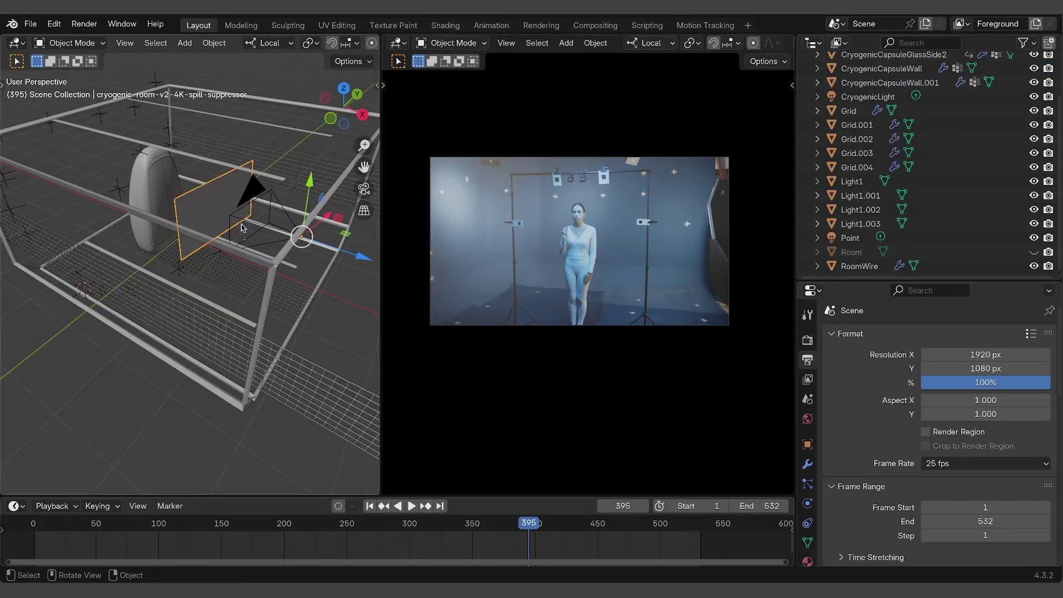
- Jump to frame 1 and test-scale the image plane several times, cancelling each attempt
{"action": "middle_click_drag", "start_coordinate": [241, 227], "coordinate": [304, 370]}
{"action": "key", "text": "shift+Left"}
{"action": "key", "text": "s"}
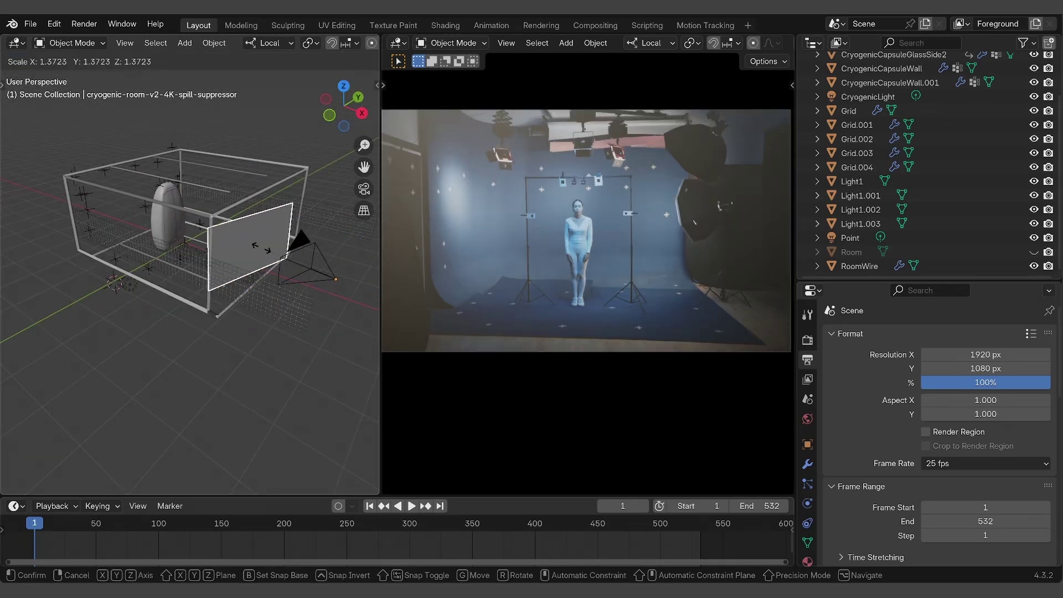
{"action": "key", "text": "Escape"}
{"action": "key", "text": "s"}
{"action": "key", "text": "Escape"}
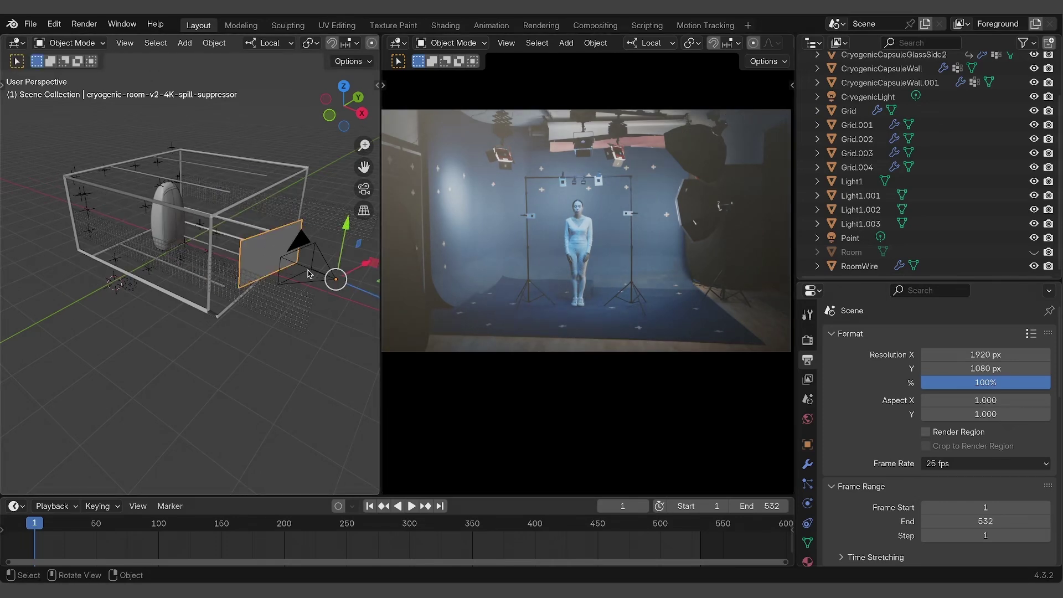
{"action": "key", "text": "s"}
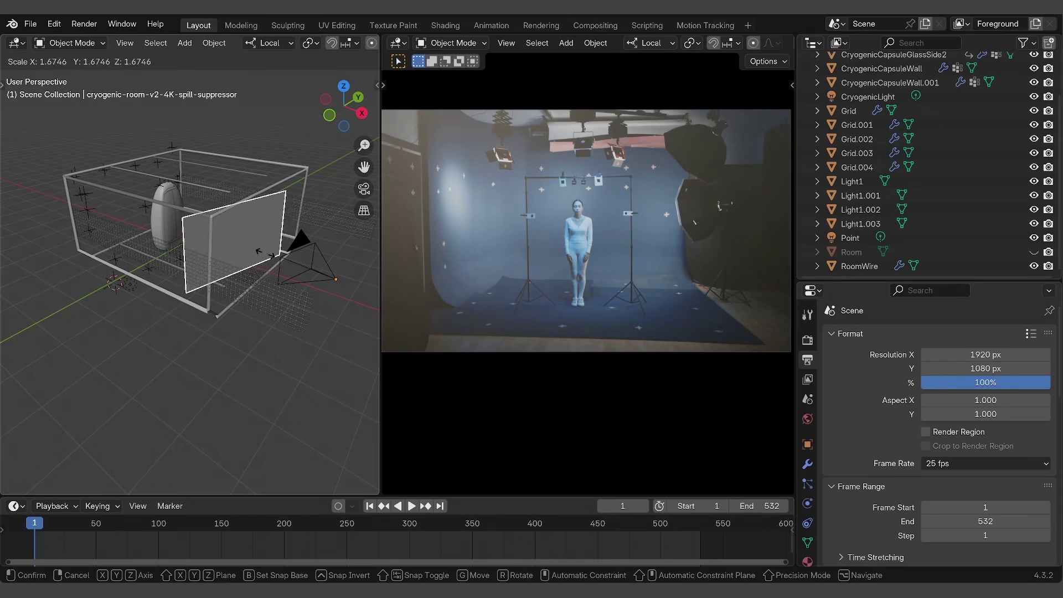
{"action": "key", "text": "Escape"}
{"action": "key", "text": "s"}
{"action": "key", "text": "Escape"}
{"action": "scroll", "coordinate": [188, 241], "scroll_direction": "up", "scroll_amount": 5}
{"action": "scroll", "coordinate": [260, 183], "scroll_direction": "down", "scroll_amount": 5}
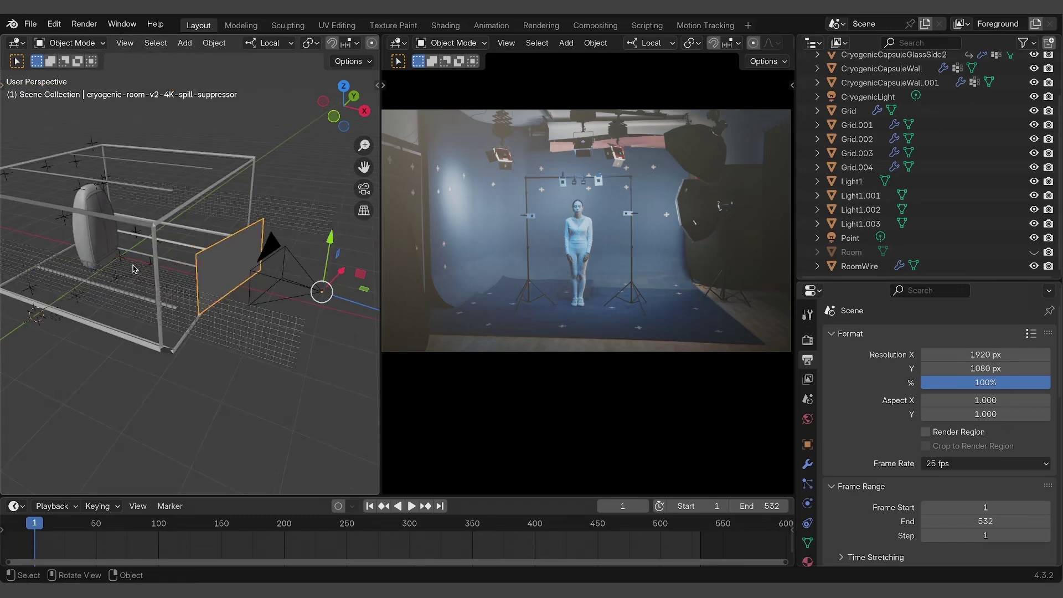
{"action": "key", "text": "s"}
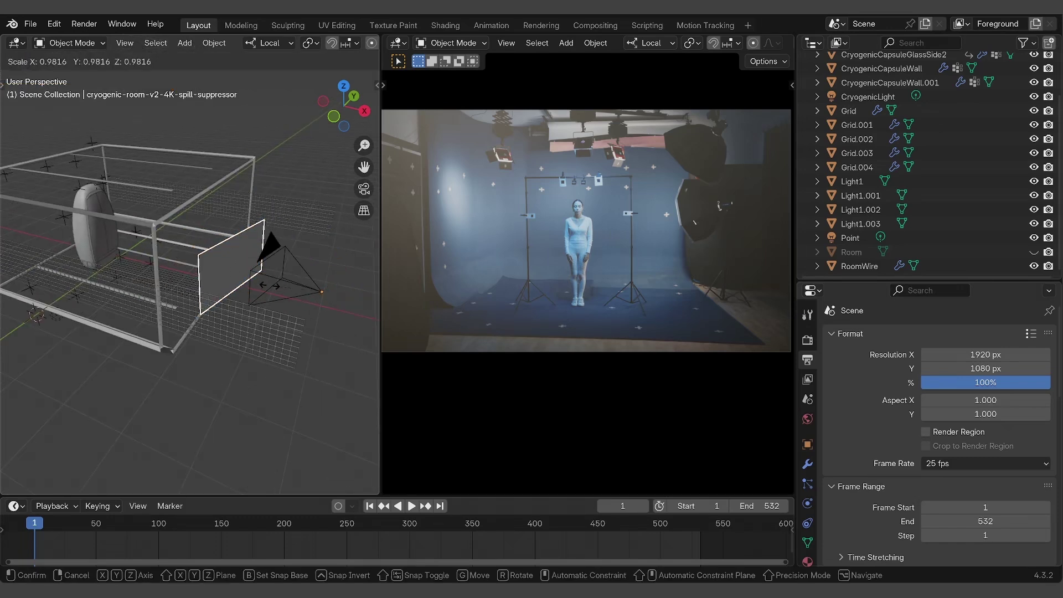
{"action": "key", "text": "Escape"}
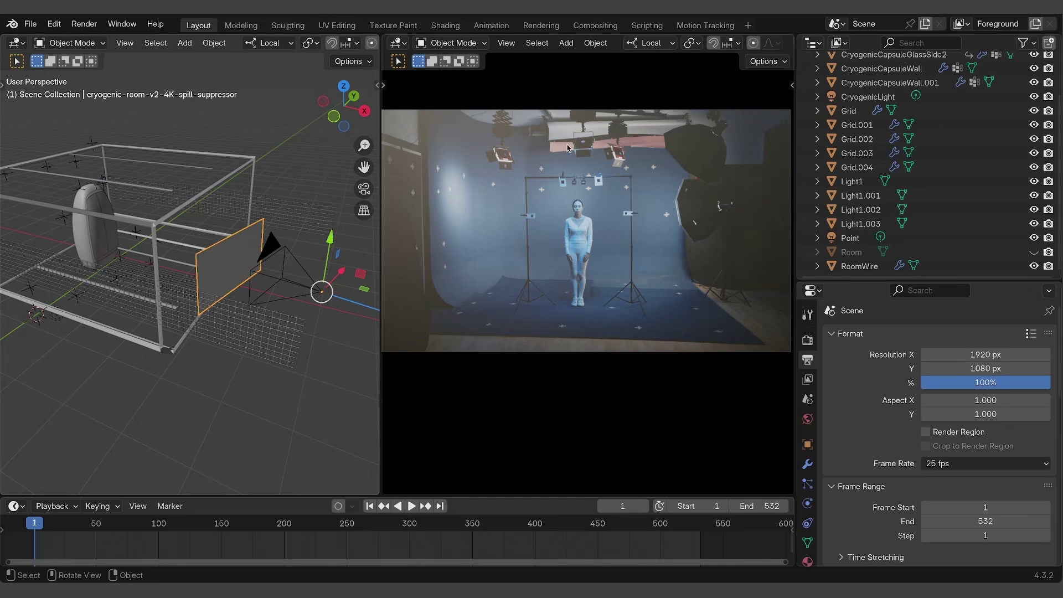
{"action": "key", "text": "s"}
{"action": "key", "text": "Escape"}
- Scale the image plane uniformly by 3.747 to span the capsule
{"action": "middle_click_drag", "start_coordinate": [263, 265], "coordinate": [286, 232]}
{"action": "mouse_move", "coordinate": [120, 248]}
{"action": "middle_mouse_down"}
{"action": "mouse_move", "coordinate": [140, 230]}
{"action": "mouse_move", "coordinate": [117, 235]}
{"action": "mouse_move", "coordinate": [135, 260]}
{"action": "middle_mouse_up"}
{"action": "key", "text": "s"}
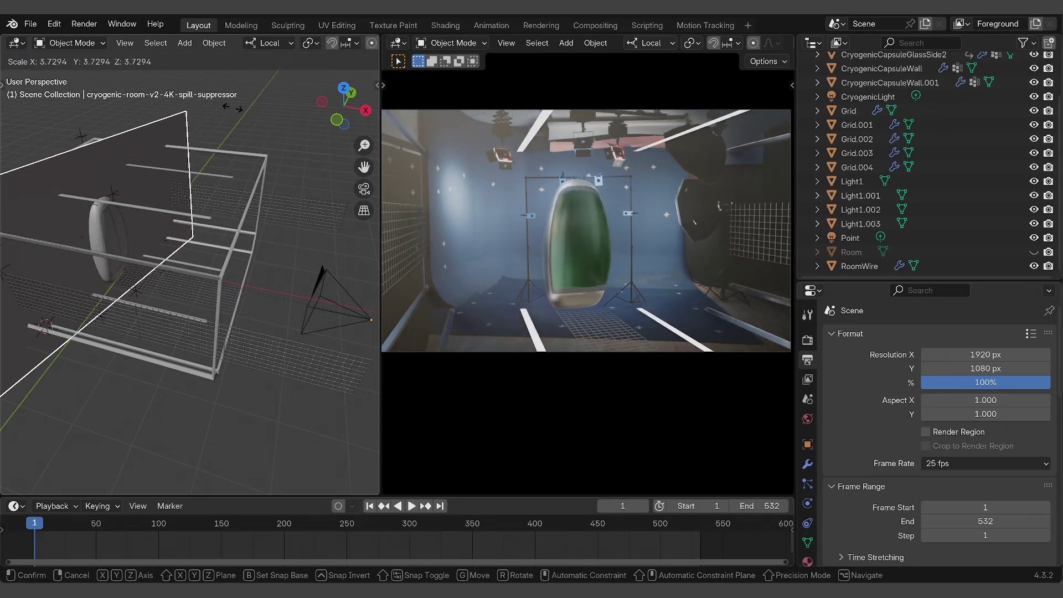
{"action": "left_click", "coordinate": [239, 115]}
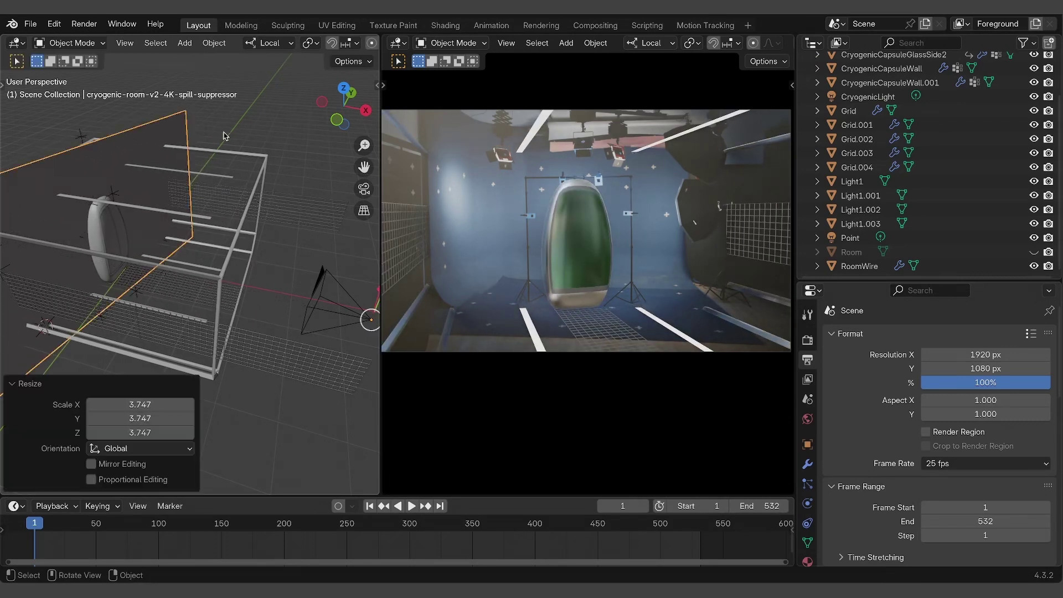
- Show the camera preview in Rendered shading and scale the plane by a further 1.009
{"action": "scroll", "coordinate": [720, 43], "scroll_direction": "down", "scroll_amount": 6}
{"action": "left_click", "coordinate": [769, 43]}
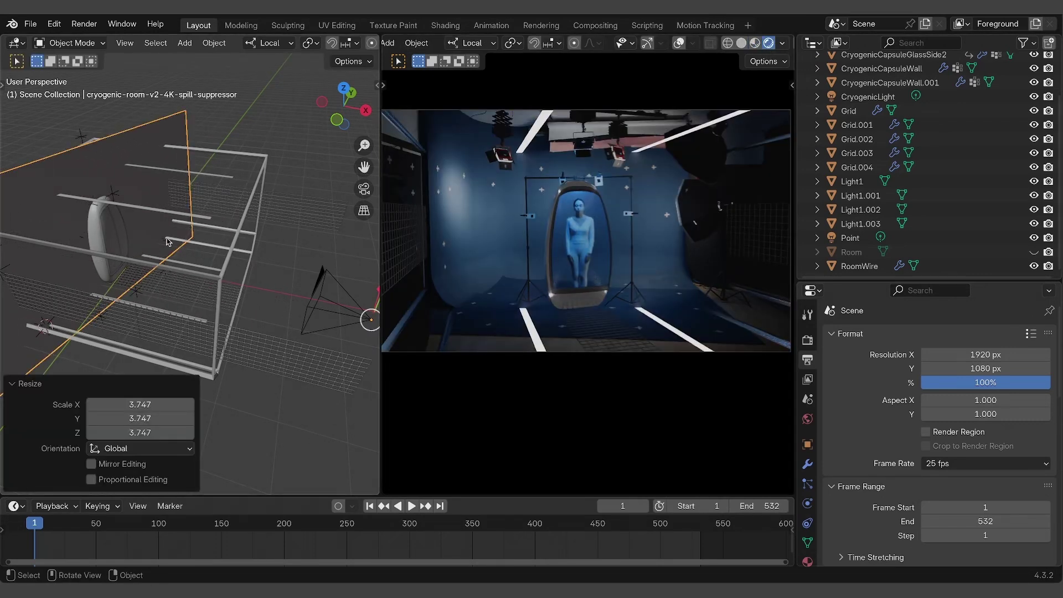
{"action": "key", "text": "s"}
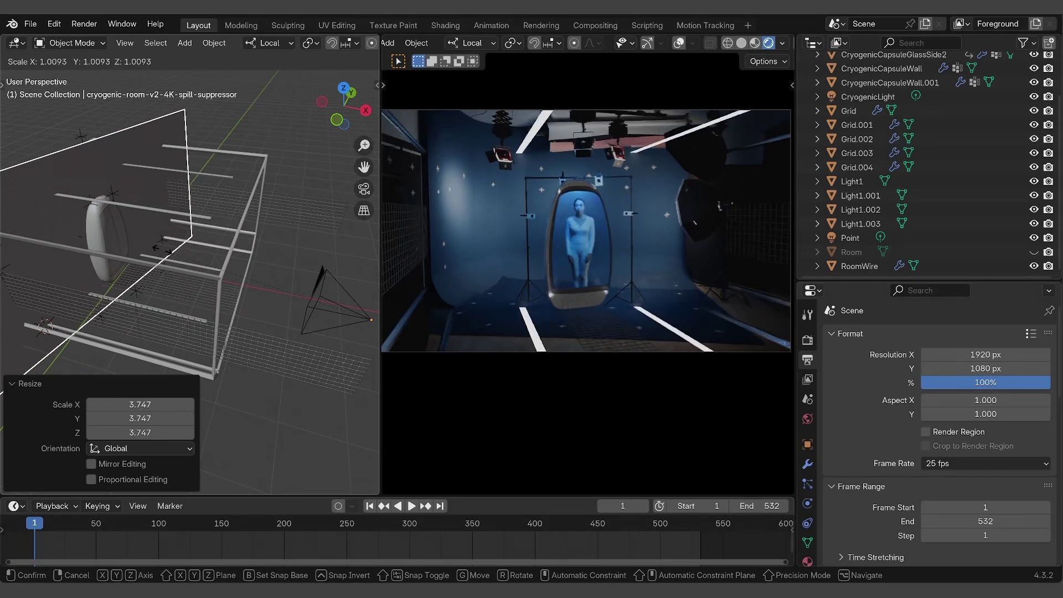
{"action": "left_click", "coordinate": [162, 248]}
{"action": "middle_click_drag", "start_coordinate": [162, 248], "coordinate": [189, 273]}
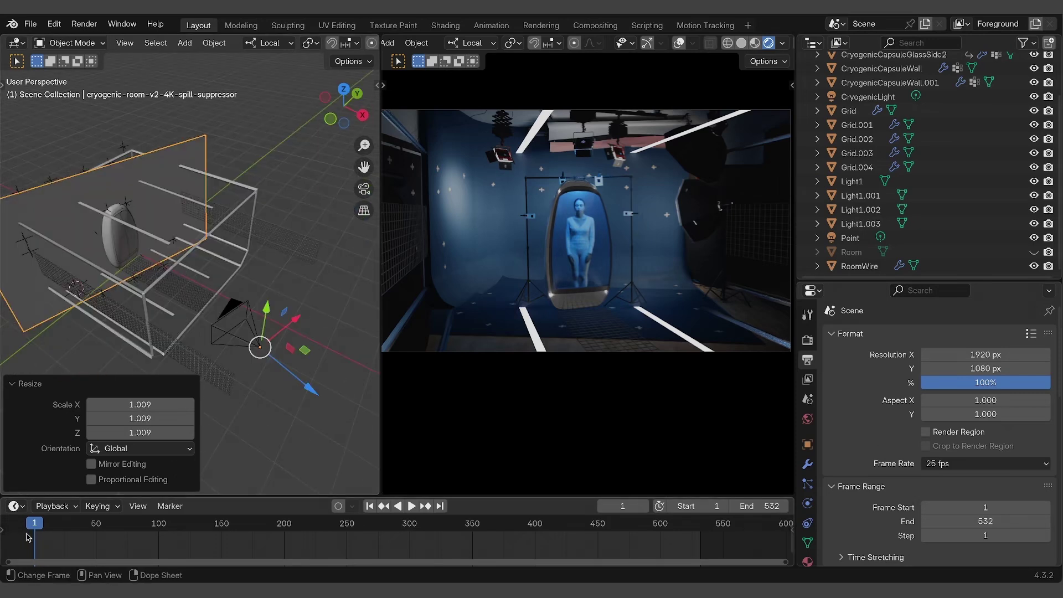
- Scrub the timeline to check the footage, then return to the first frame
{"action": "left_click_drag", "start_coordinate": [37, 532], "coordinate": [101, 530]}
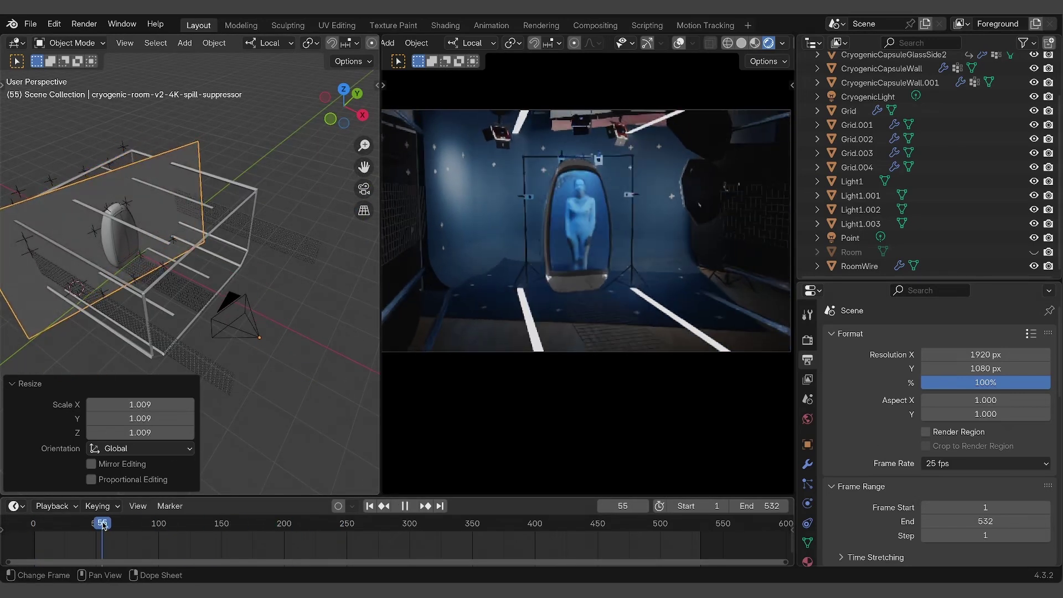
{"action": "left_click", "coordinate": [369, 507]}
{"action": "middle_click_drag", "start_coordinate": [210, 343], "coordinate": [218, 353]}
{"action": "middle_click_drag", "start_coordinate": [79, 208], "coordinate": [111, 196]}
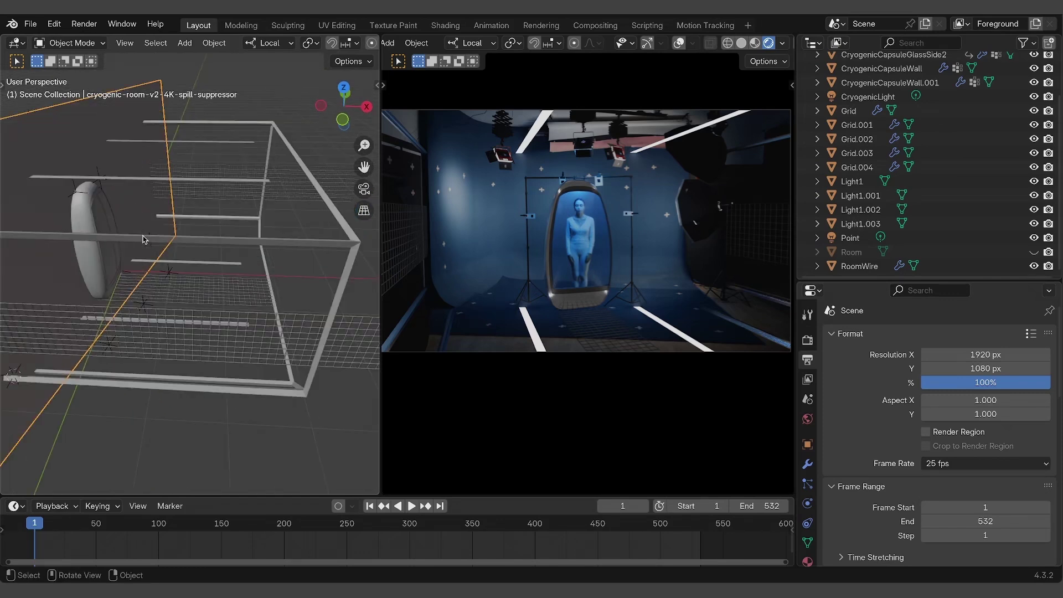